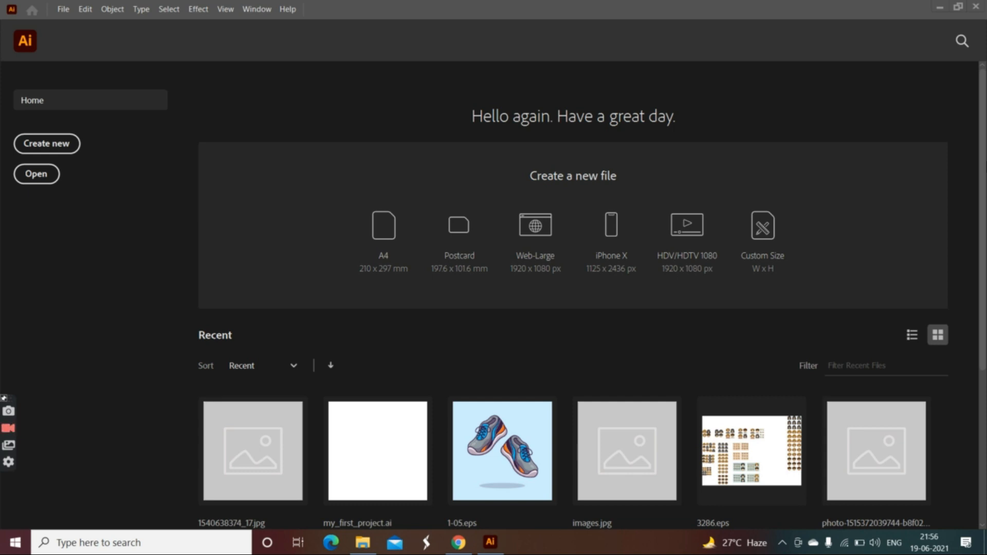
# Step: Create a new A4 document of 210 x 297 mm with one portrait artboard in CMYK Color
pyautogui.click(42, 149)
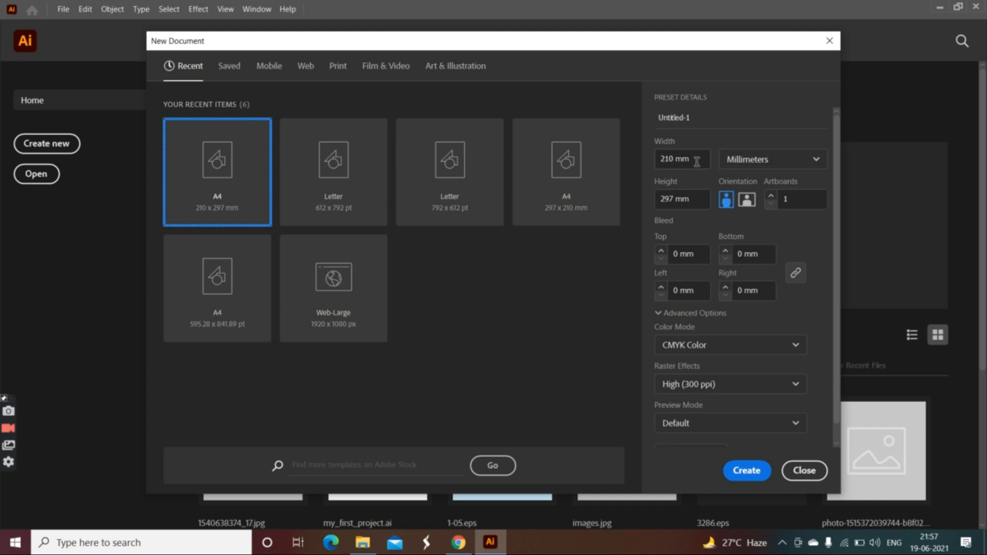
pyautogui.click(746, 471)
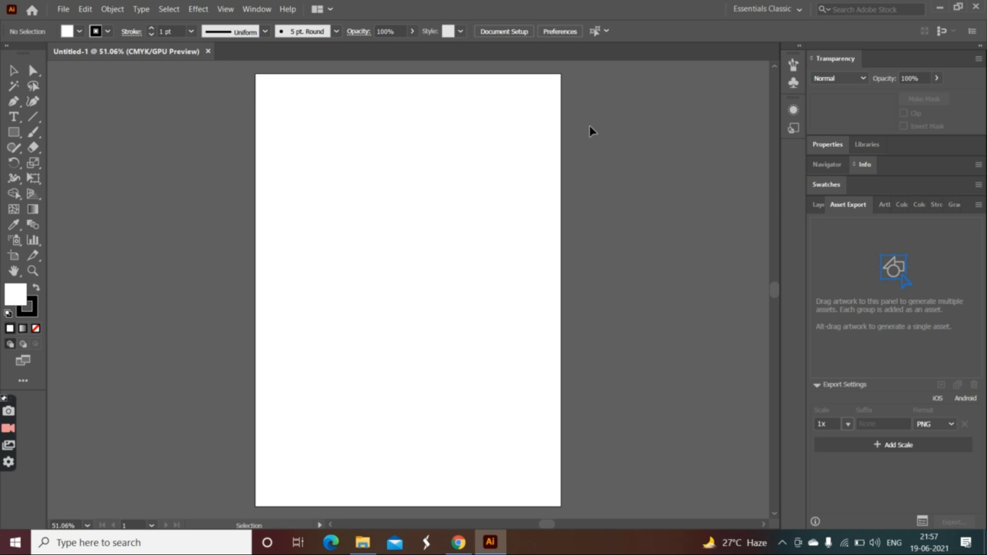
# Step: Save the document on the Desktop as my_first_1 in Adobe Illustrator format, accepting the default Illustrator options
pyautogui.click(63, 10)
pyautogui.click(123, 101)
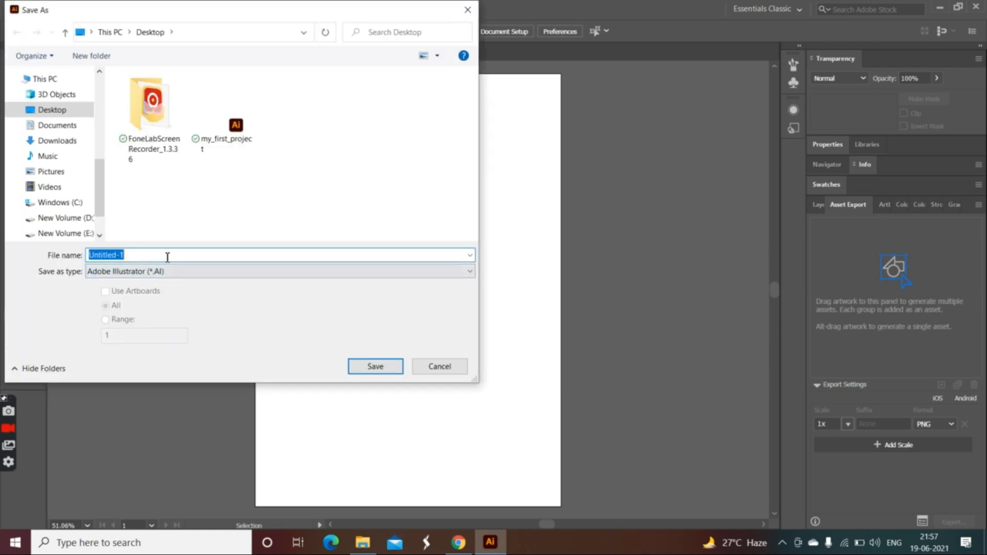
pyautogui.click(163, 257)
pyautogui.press('BackSpace')
pyautogui.press('BackSpace')
pyautogui.press('BackSpace')
pyautogui.press('BackSpace')
pyautogui.press('BackSpace')
pyautogui.press('BackSpace')
pyautogui.press('BackSpace')
pyautogui.press('BackSpace')
pyautogui.press('BackSpace')
pyautogui.write('a')
pyautogui.press('BackSpace')
pyautogui.write('my_')
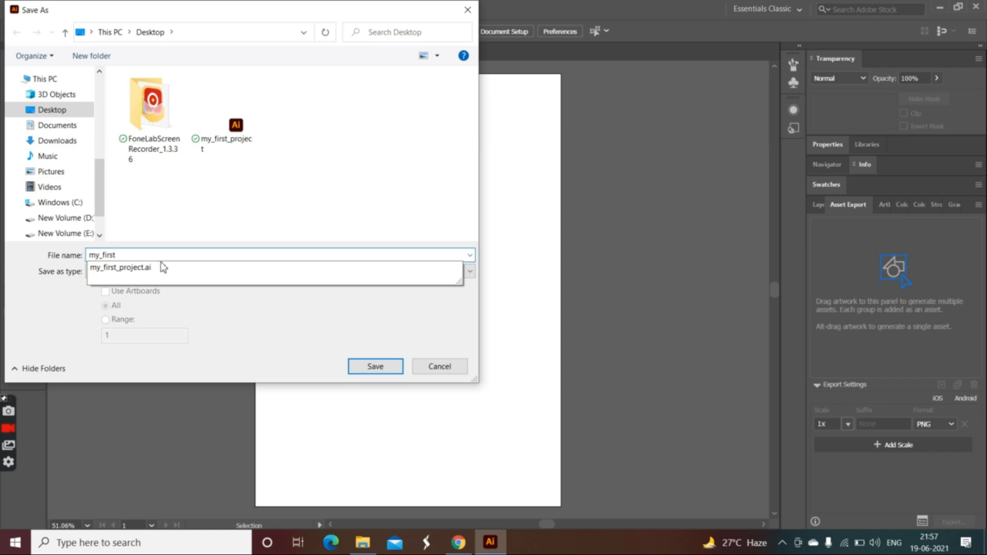
pyautogui.write('first')
pyautogui.write('_l')
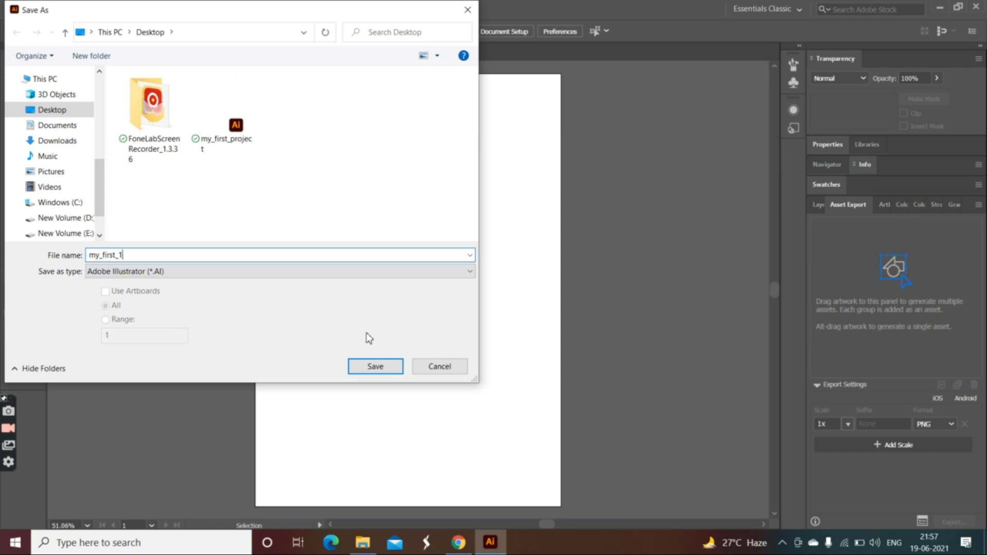
pyautogui.click(381, 369)
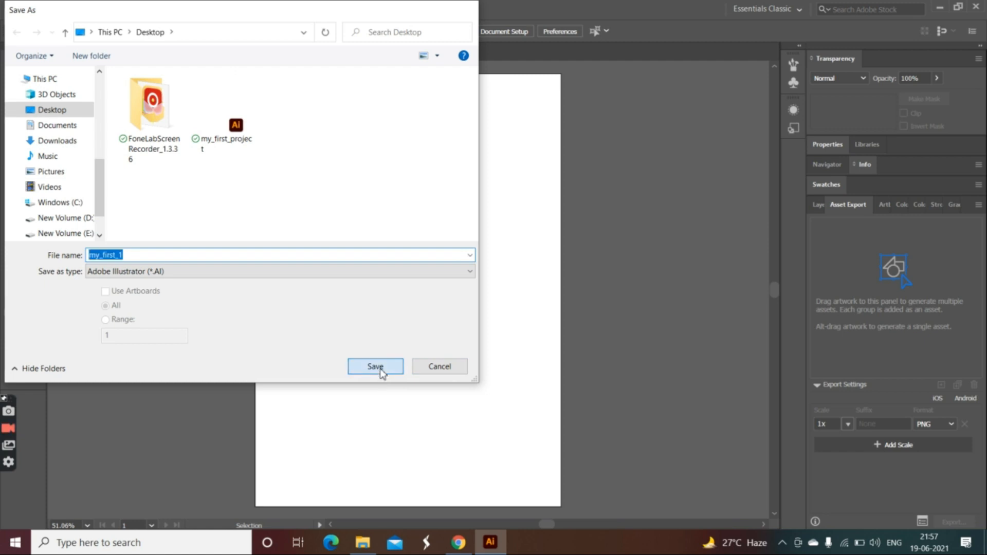
pyautogui.click(565, 449)
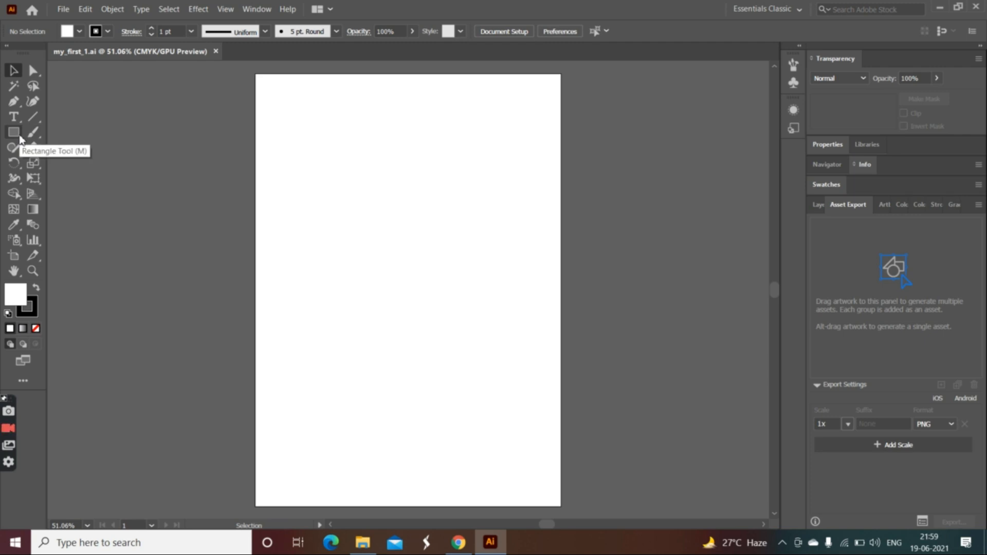
# Step: Draw a rectangle about 140 x 109 mm in the upper half of the artboard
pyautogui.click(20, 137)
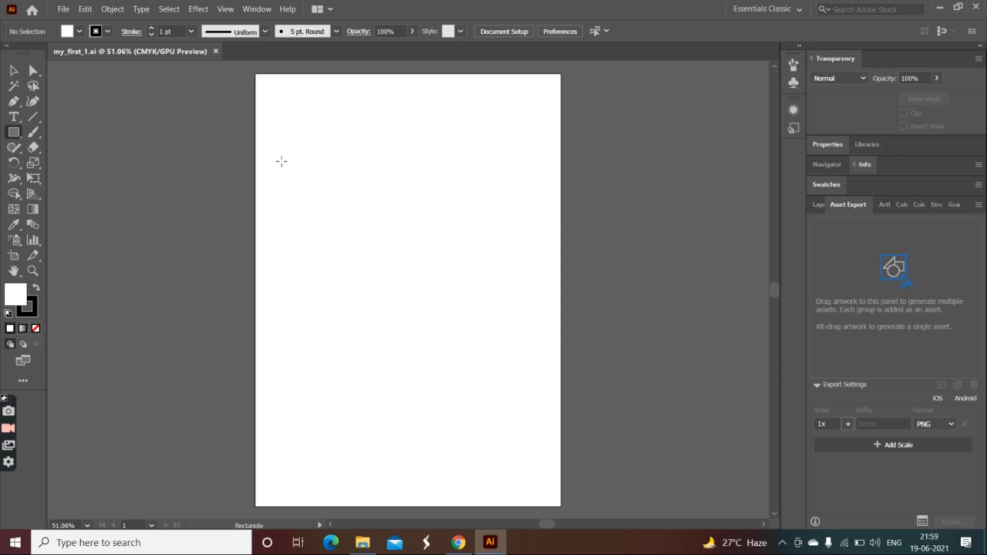
pyautogui.moveTo(283, 159); pyautogui.dragTo(410, 298)
pyautogui.moveTo(465, 315); pyautogui.dragTo(488, 316)
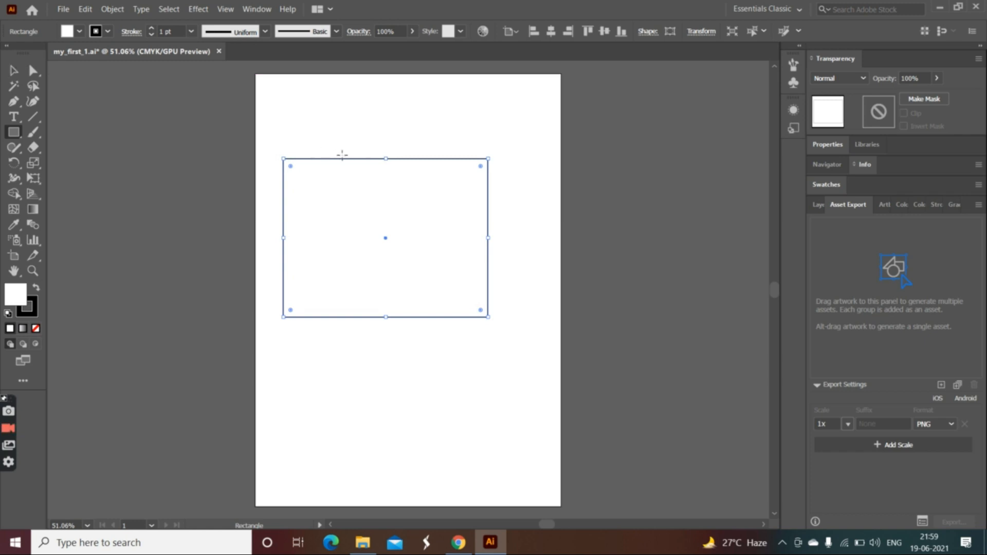
# Step: Move the rectangle so it sits horizontally centred near the top of the artboard
pyautogui.press('v')
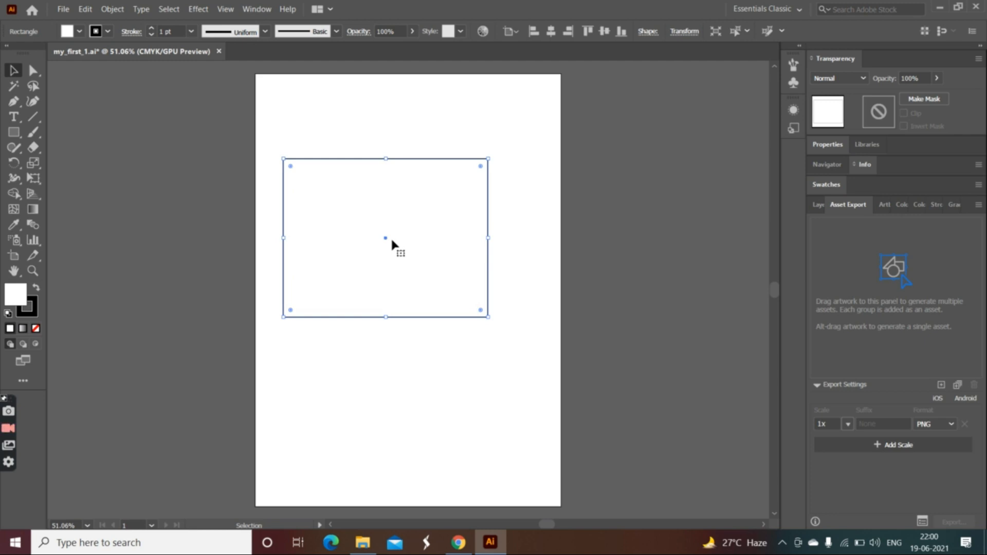
pyautogui.moveTo(417, 274); pyautogui.dragTo(795, 488)
pyautogui.moveTo(451, 225); pyautogui.dragTo(430, 184)
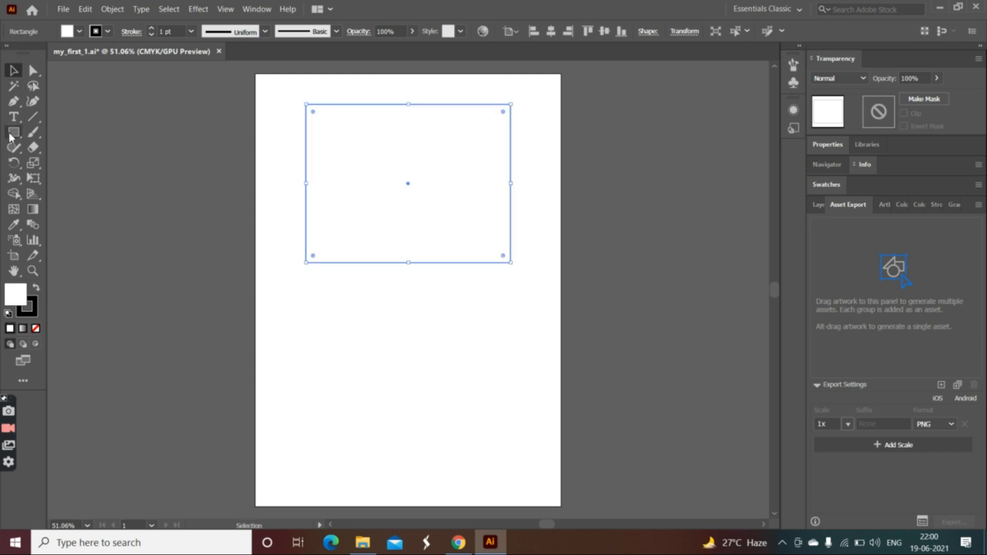
# Step: Draw a rounded rectangle freehand below the existing rectangle and undo it
pyautogui.click(12, 133)
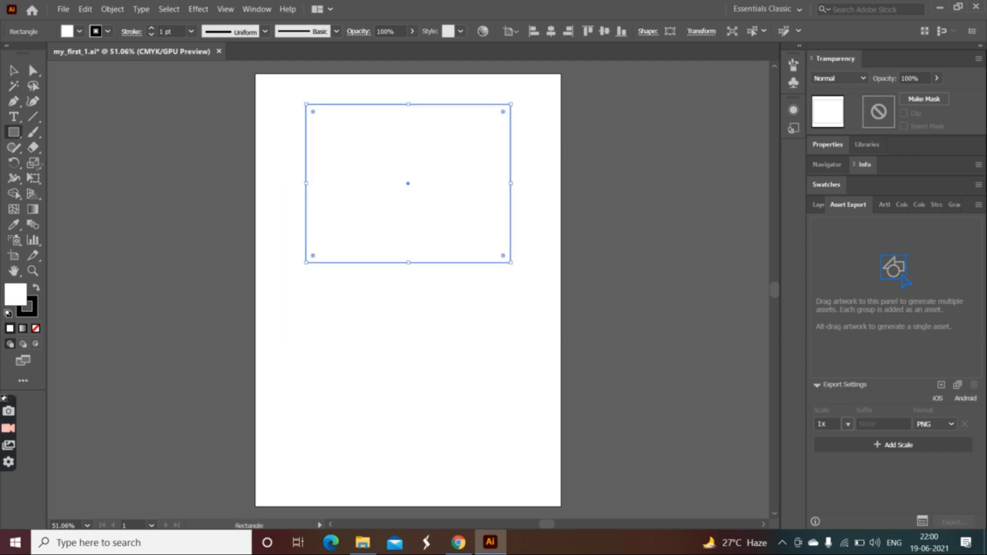
pyautogui.click(16, 135)
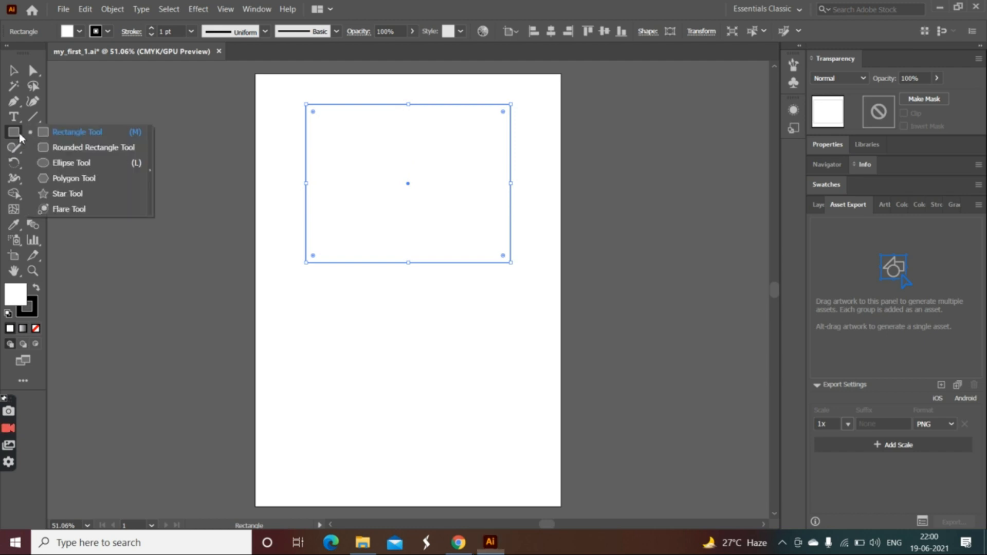
pyautogui.click(82, 148)
pyautogui.click(310, 328)
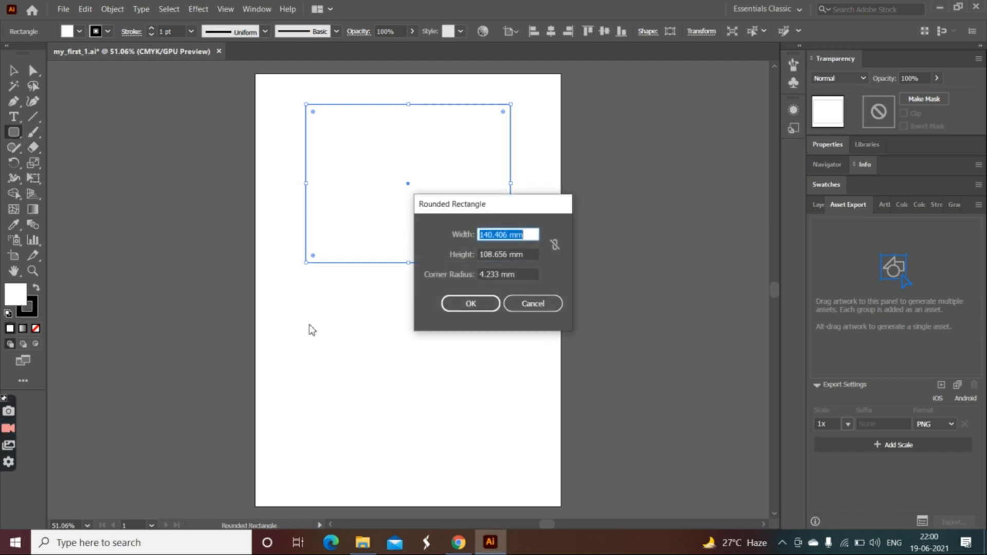
pyautogui.click(531, 303)
pyautogui.moveTo(306, 316); pyautogui.dragTo(462, 448)
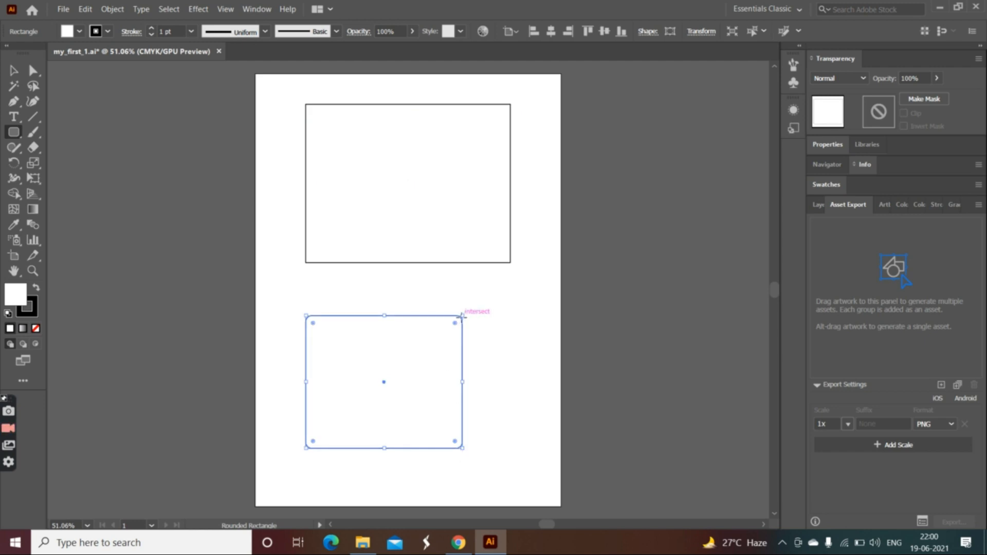
pyautogui.hotkey('ctrl', 'z')
# Step: Reposition the large upper rectangle on the artboard and delete the smaller rectangle below it
pyautogui.press('v')
pyautogui.moveTo(466, 238); pyautogui.dragTo(486, 237)
pyautogui.moveTo(417, 364); pyautogui.dragTo(467, 383)
pyautogui.moveTo(446, 206); pyautogui.dragTo(399, 203)
pyautogui.moveTo(390, 373); pyautogui.dragTo(375, 334)
pyautogui.moveTo(375, 240); pyautogui.dragTo(386, 240)
pyautogui.click(437, 340)
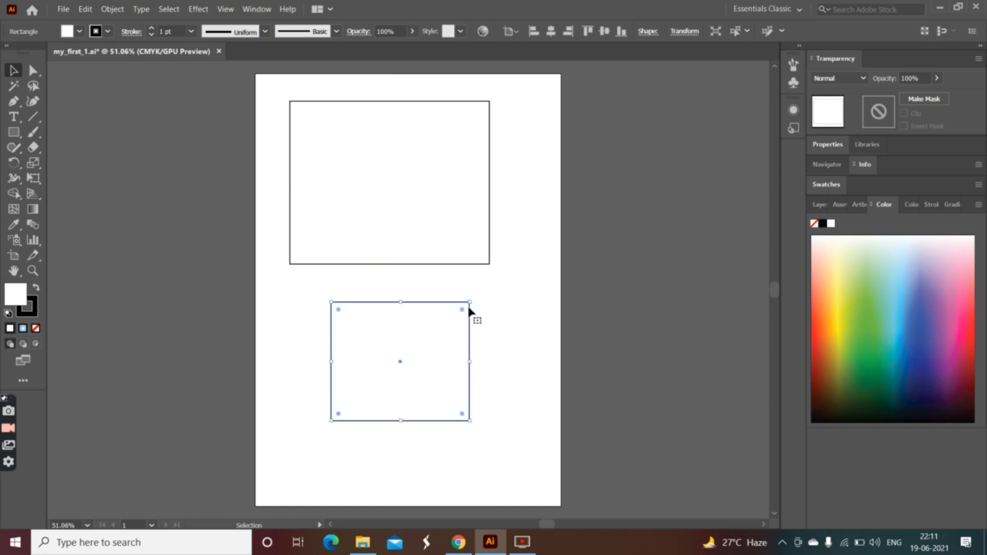
pyautogui.press('Delete')
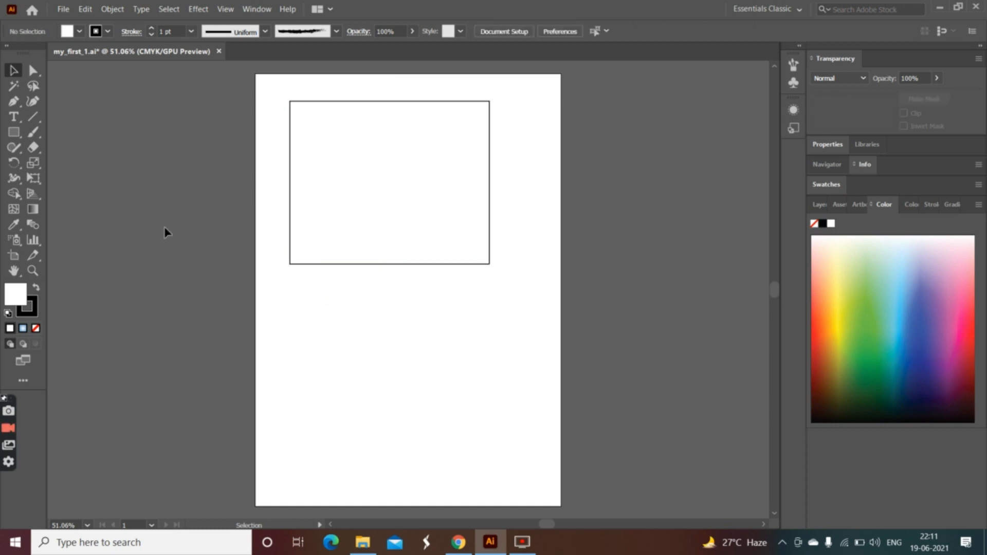
# Step: Draw a rounded rectangle below the large rectangle and an upright ellipse to the right of it
pyautogui.click(16, 132)
pyautogui.moveTo(17, 134); pyautogui.dragTo(63, 143)
pyautogui.moveTo(334, 319); pyautogui.dragTo(444, 436)
pyautogui.moveTo(22, 134); pyautogui.dragTo(59, 161)
pyautogui.moveTo(458, 289); pyautogui.dragTo(538, 393)
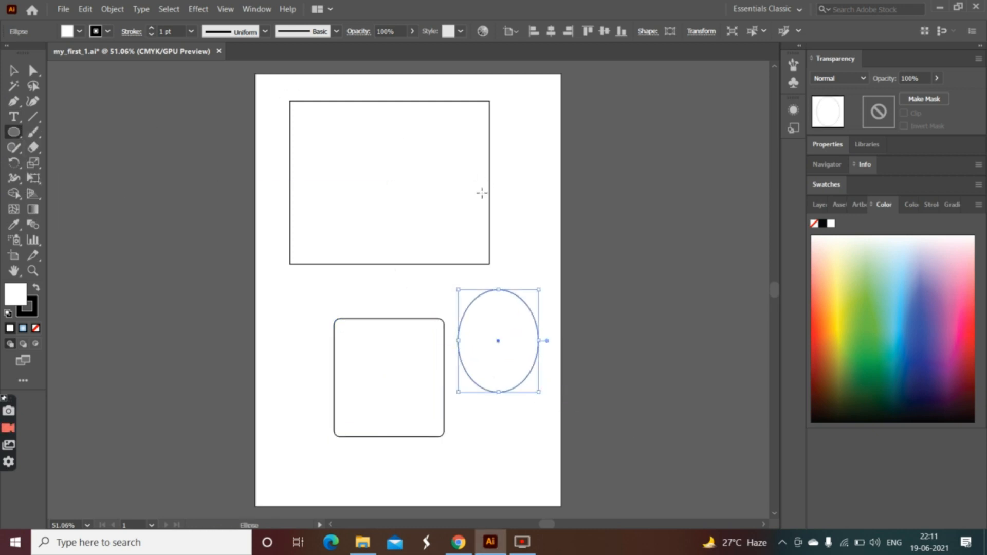
# Step: Fill the large upper rectangle with the green swatch
pyautogui.press('v')
pyautogui.click(428, 221)
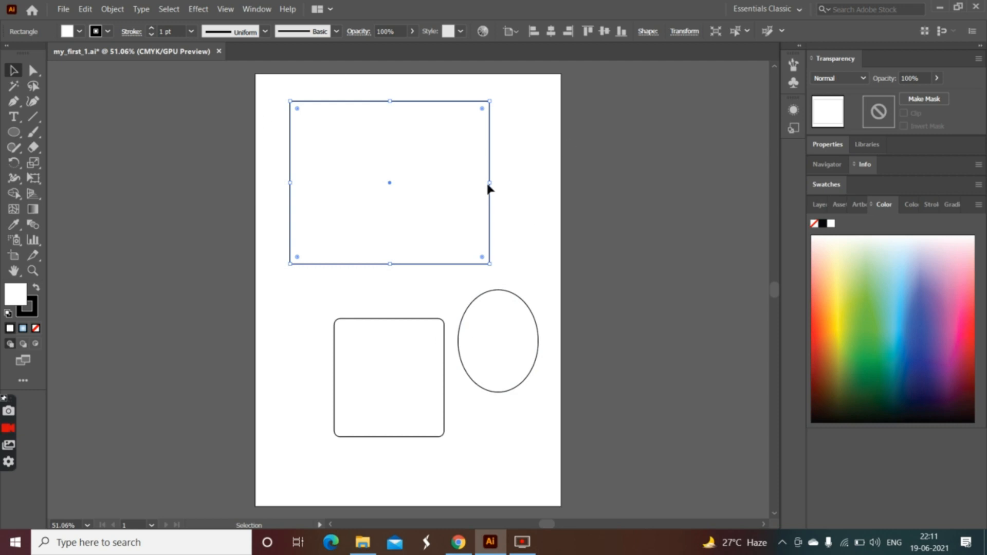
pyautogui.click(65, 32)
pyautogui.click(65, 32)
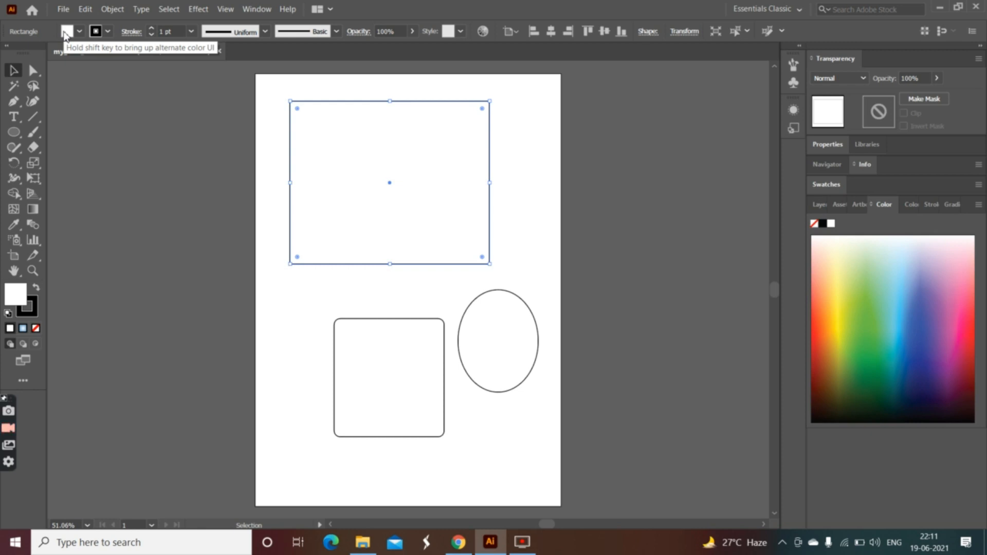
pyautogui.click(64, 33)
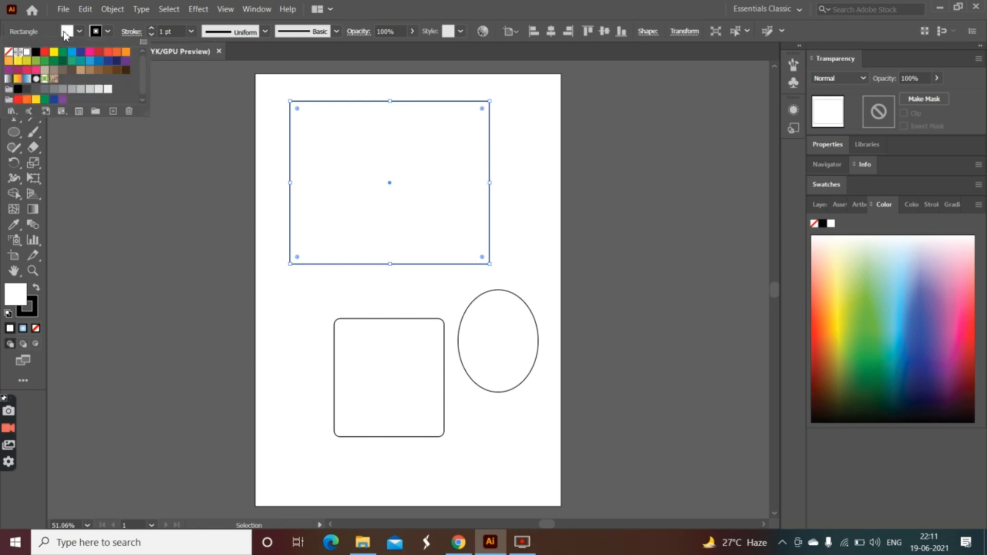
pyautogui.click(63, 53)
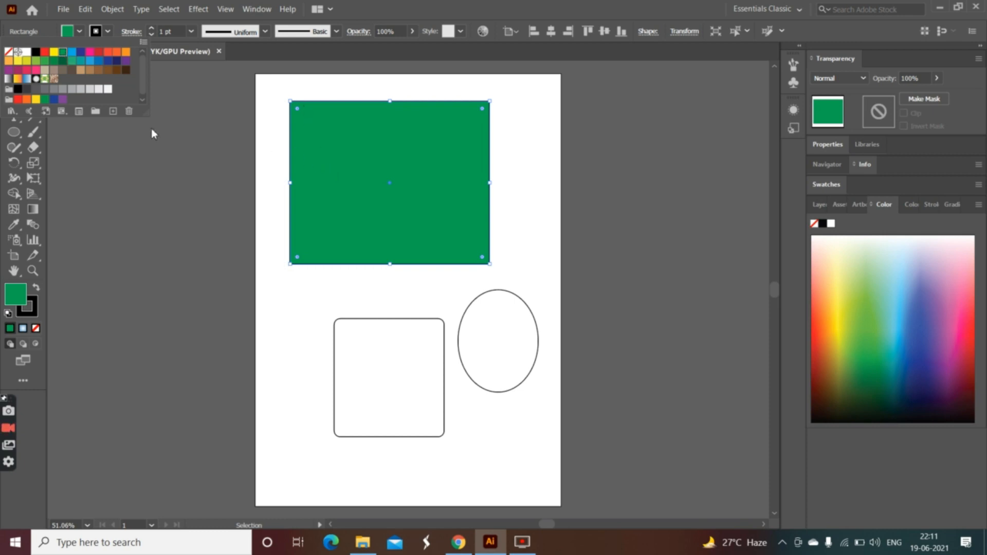
pyautogui.click(301, 103)
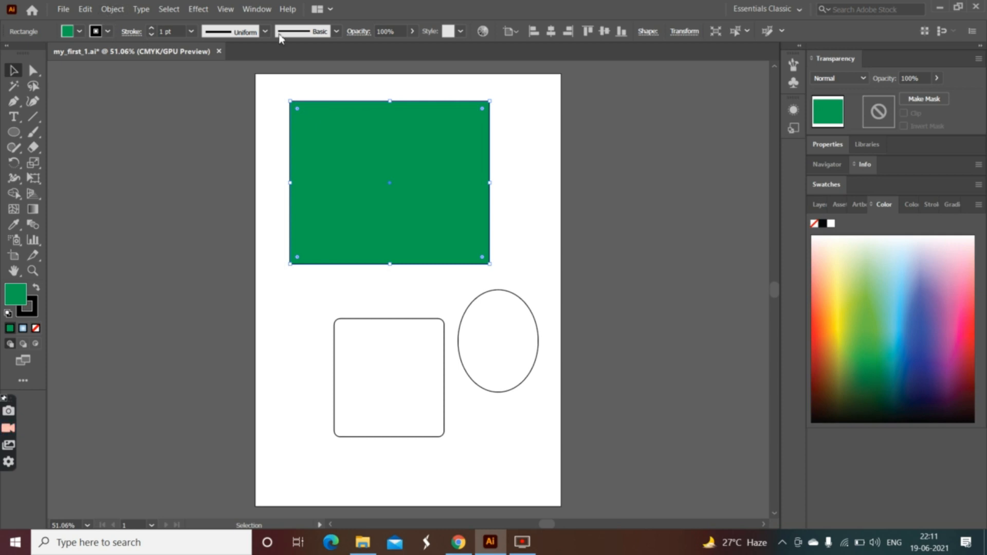
# Step: Set the green rectangle's stroke weight to 14 pt and deselect it
pyautogui.click(192, 31)
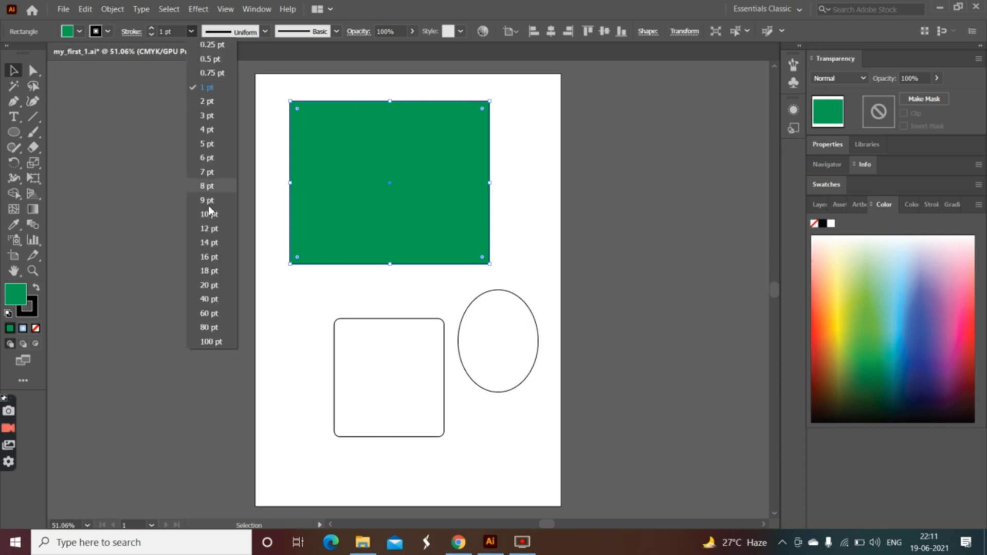
pyautogui.click(230, 242)
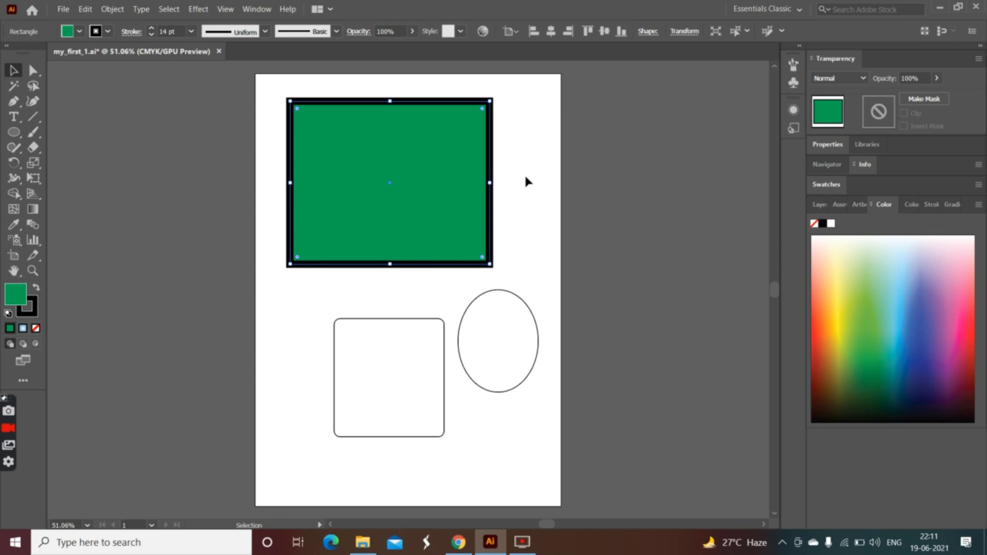
pyautogui.click(526, 192)
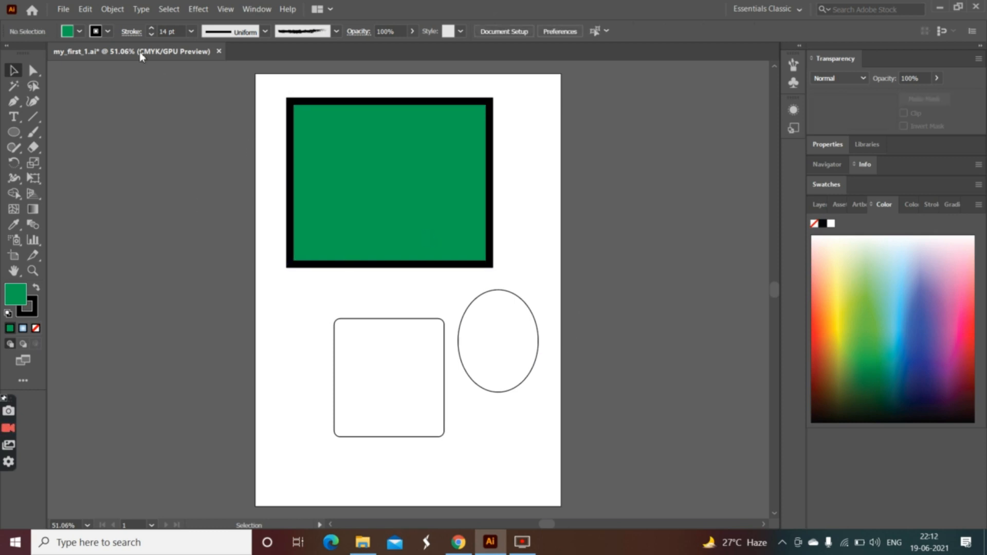
# Step: Choose the red swatch C=15 M=100 Y=90 K=10 as stroke colour with nothing selected
pyautogui.click(99, 32)
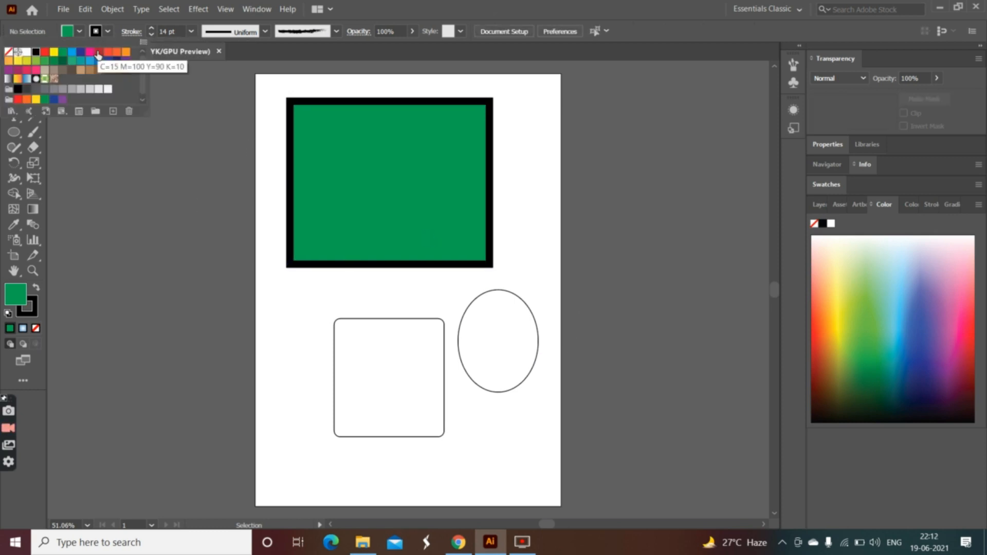
pyautogui.click(97, 52)
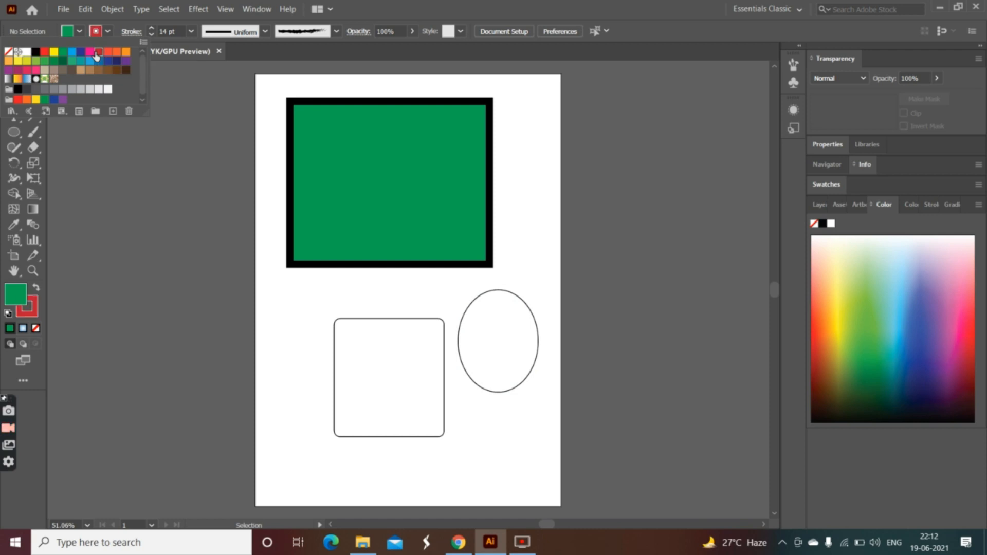
pyautogui.click(214, 169)
# Step: Select the green rectangle, change its stroke to the red swatch C=15 M=100 Y=90 K=10, and deselect it
pyautogui.click(310, 121)
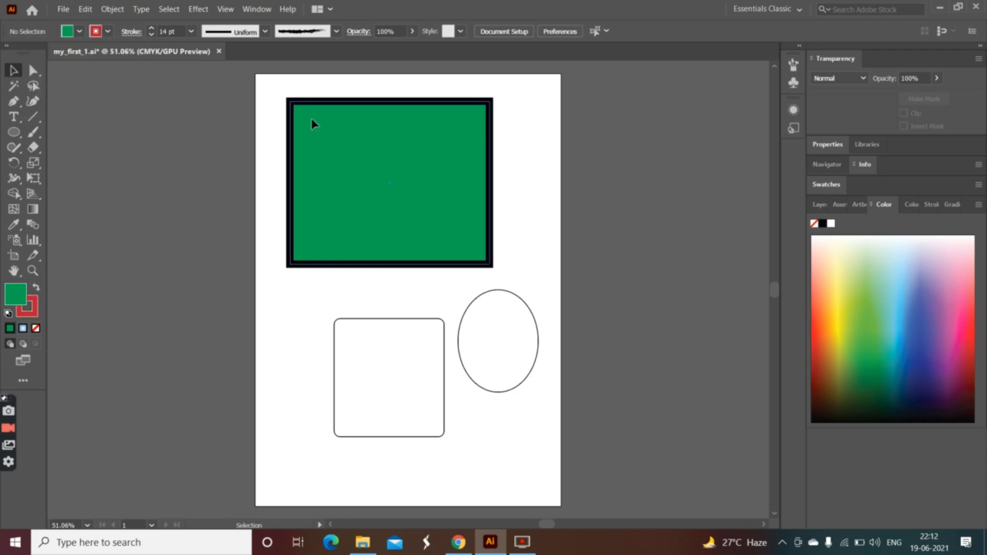
pyautogui.click(107, 31)
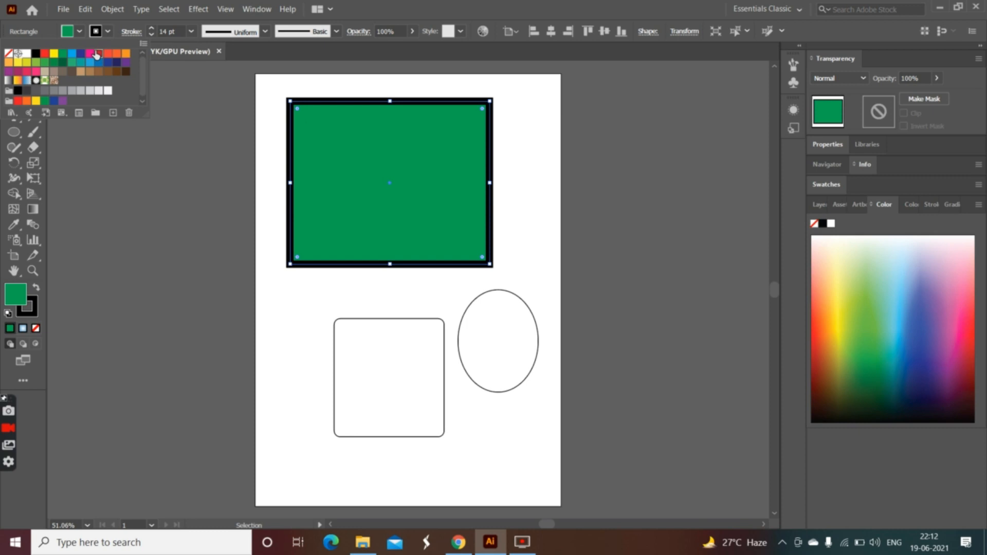
pyautogui.click(98, 54)
pyautogui.click(523, 219)
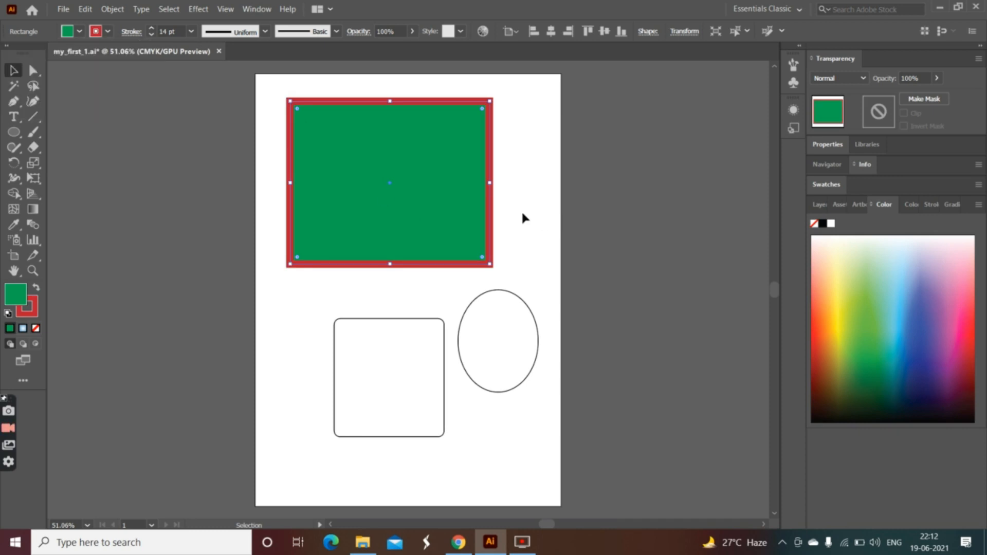
pyautogui.click(539, 184)
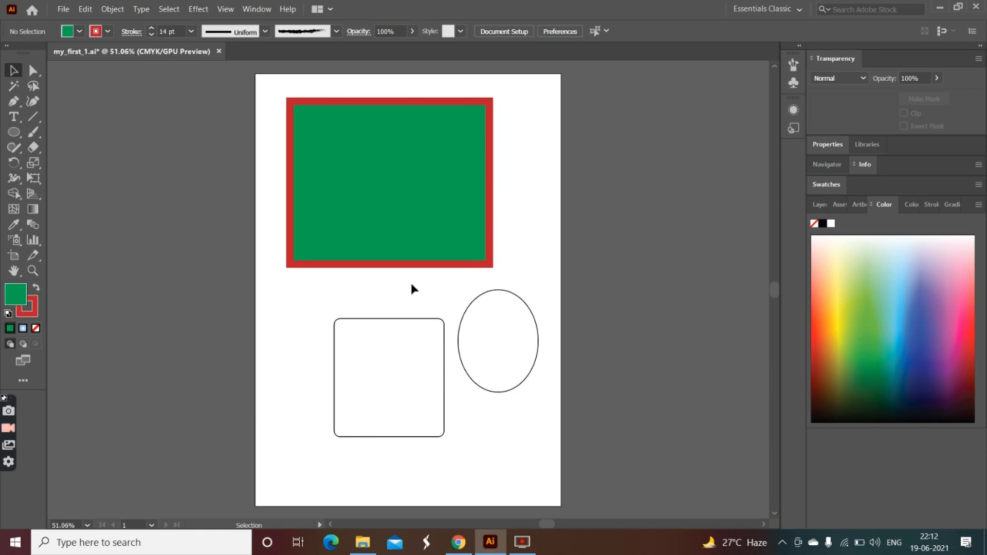
# Step: Choose CMYK Yellow as the stroke colour with nothing selected
pyautogui.click(108, 32)
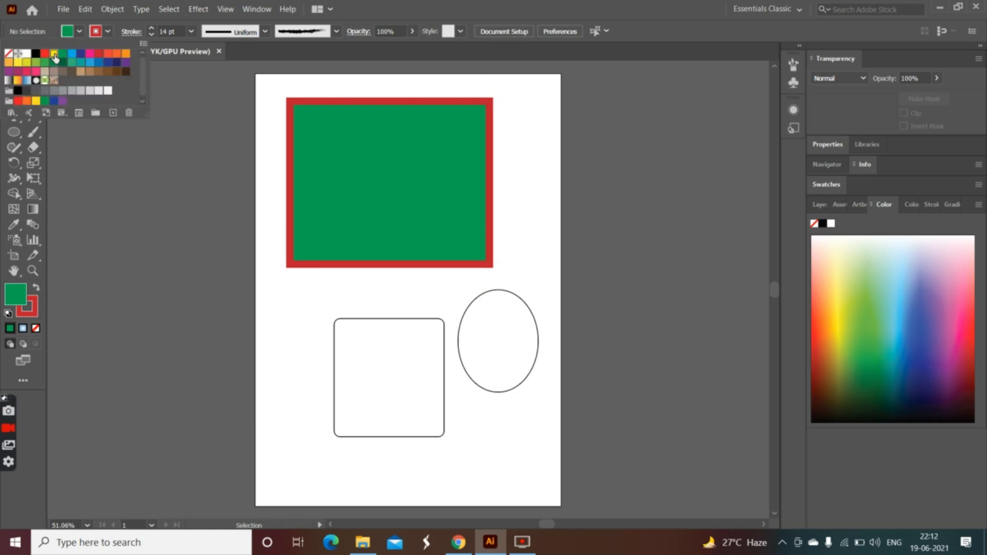
pyautogui.click(55, 55)
pyautogui.click(322, 143)
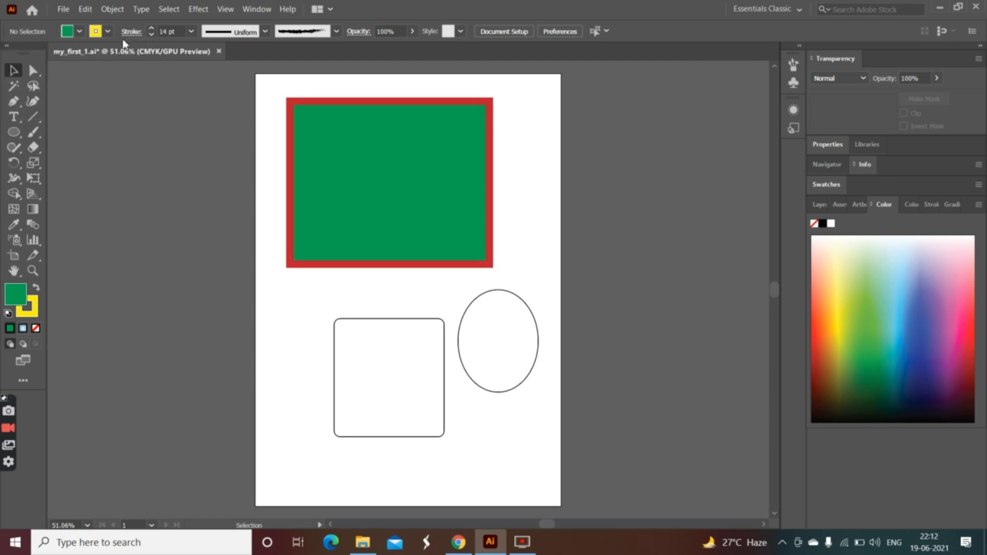
pyautogui.click(109, 32)
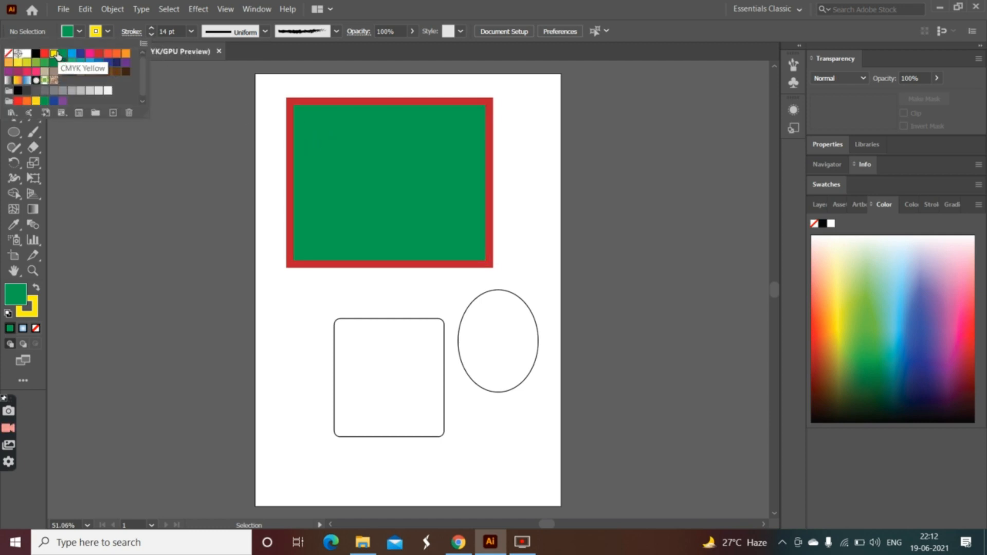
pyautogui.click(410, 167)
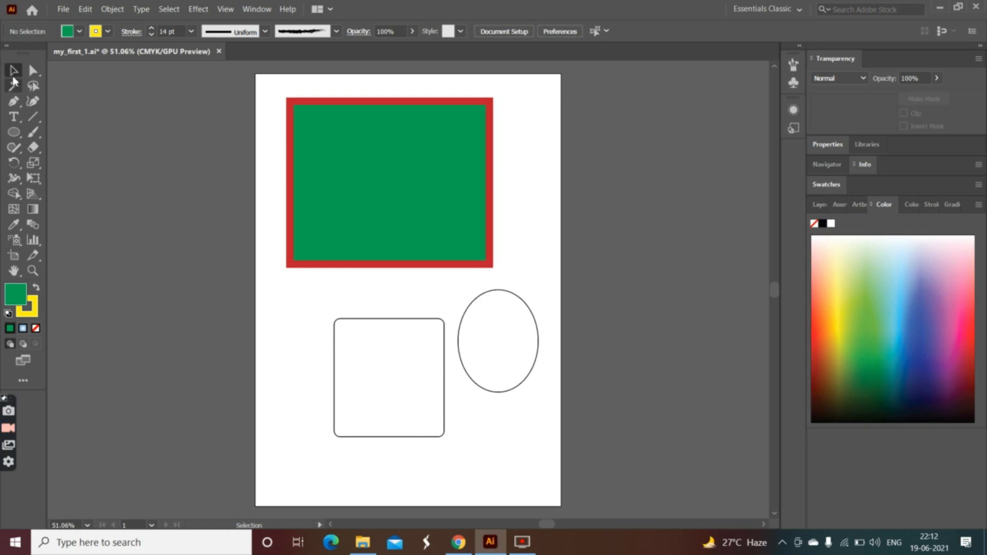
# Step: Select the green rectangle and change its stroke colour to CMYK Yellow
pyautogui.click(309, 220)
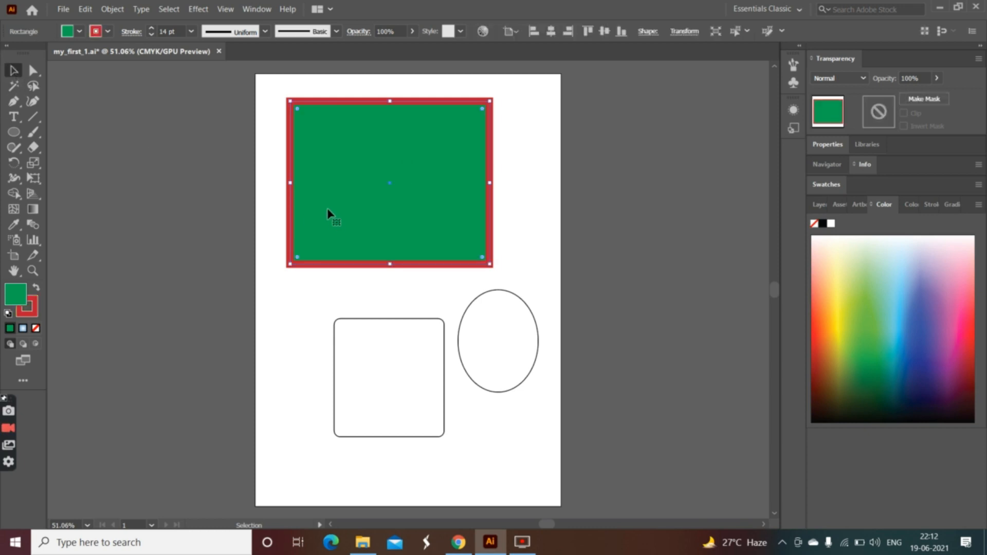
pyautogui.click(107, 32)
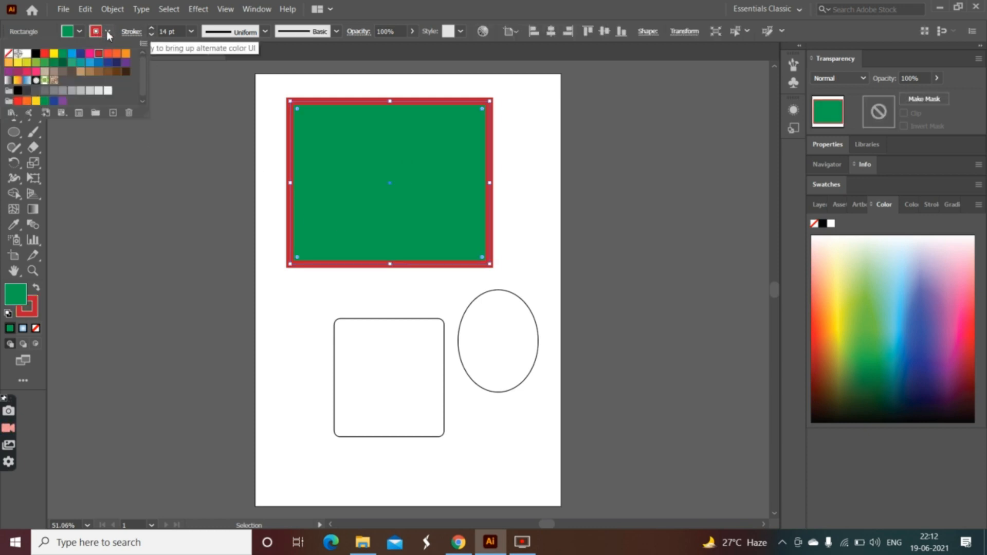
pyautogui.click(54, 55)
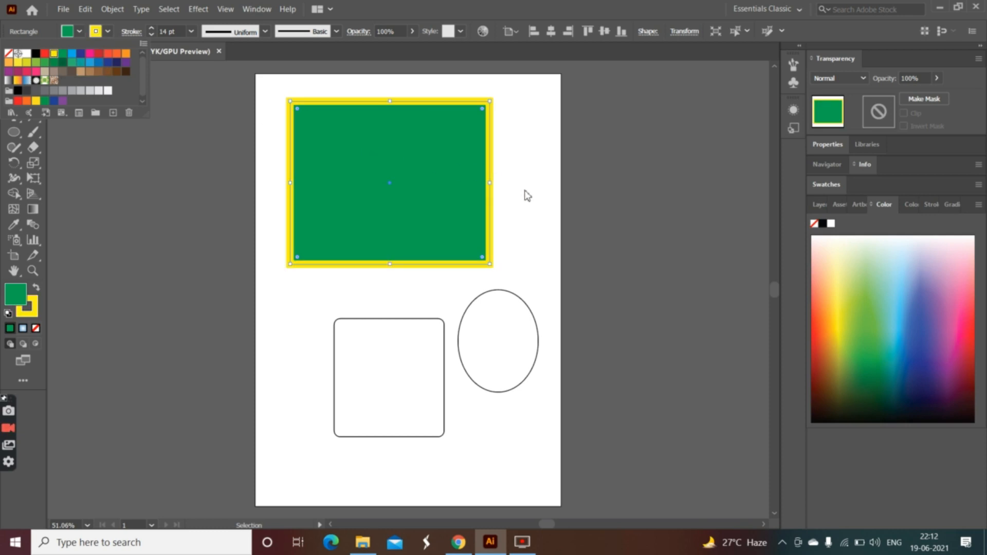
# Step: Enlarge the green rectangle by stretching its right, left and bottom edges until it almost touches the ellipse, and select the ellipse
pyautogui.moveTo(490, 182); pyautogui.dragTo(537, 181)
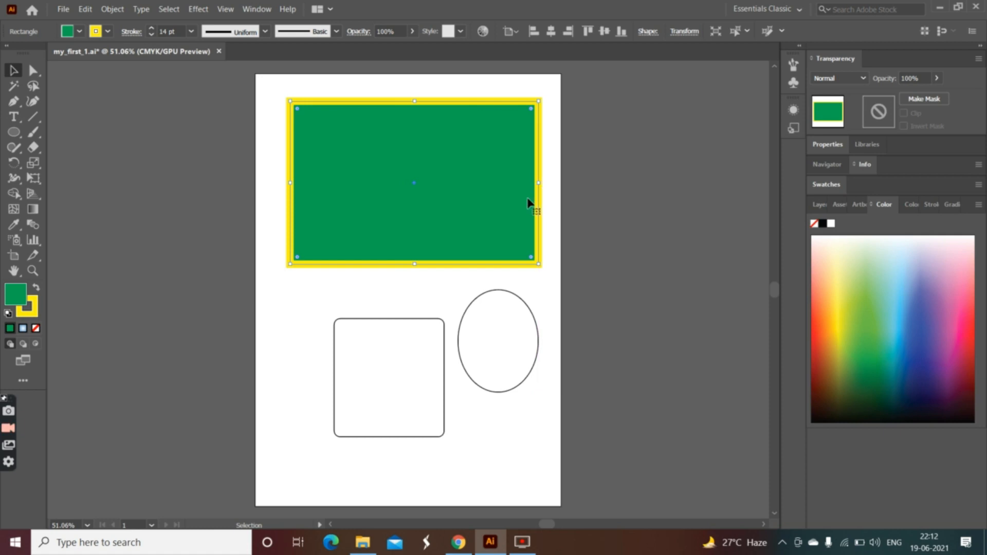
pyautogui.moveTo(288, 182); pyautogui.dragTo(281, 160)
pyautogui.moveTo(411, 265); pyautogui.dragTo(410, 285)
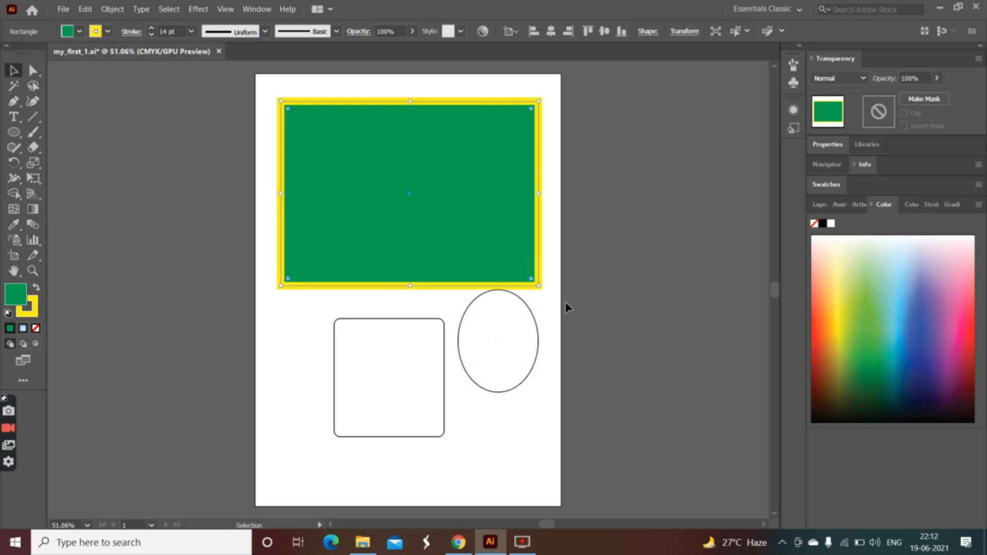
pyautogui.click(538, 334)
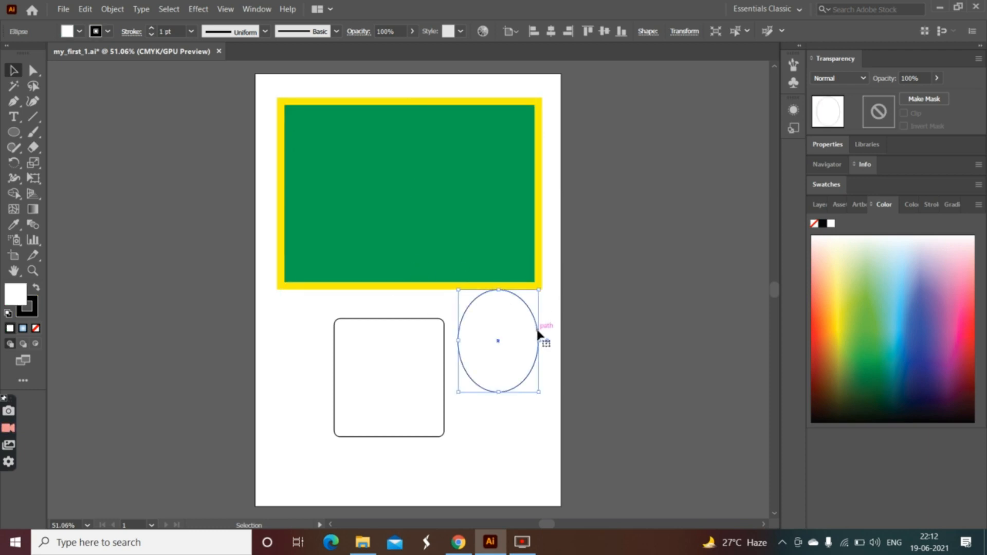
# Step: Select the green rectangle and try an orange, a yellow-to-red gradient and several brown swatches on its stroke
pyautogui.click(434, 234)
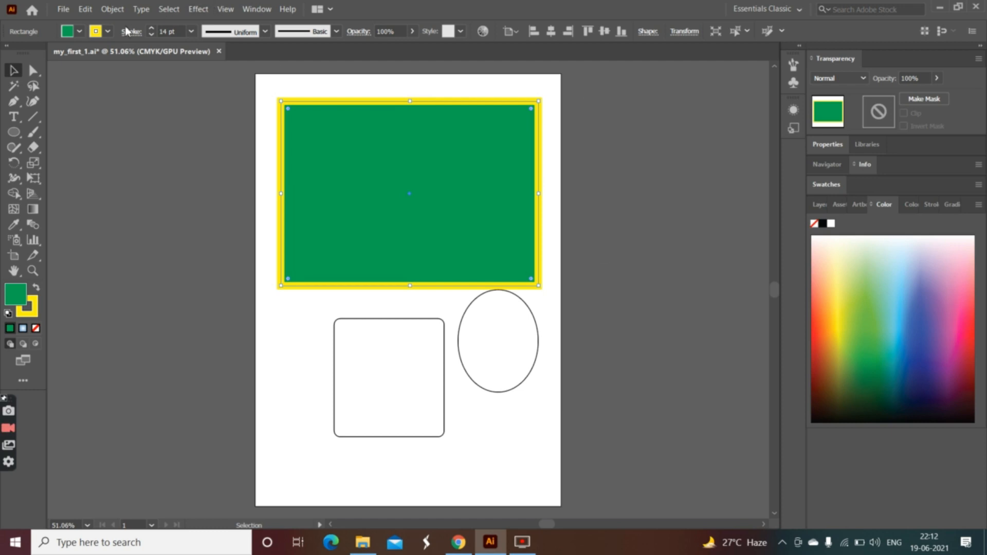
pyautogui.click(108, 33)
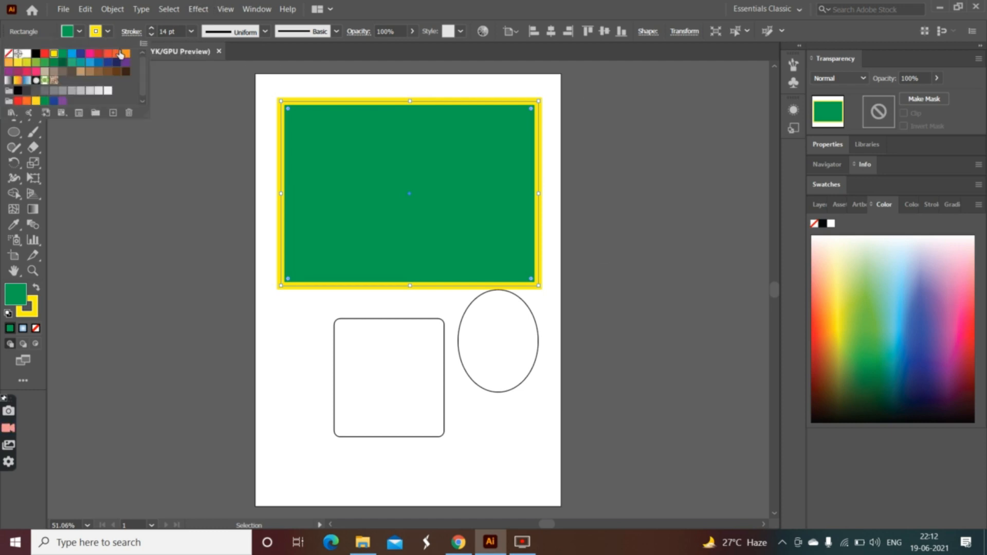
pyautogui.click(123, 54)
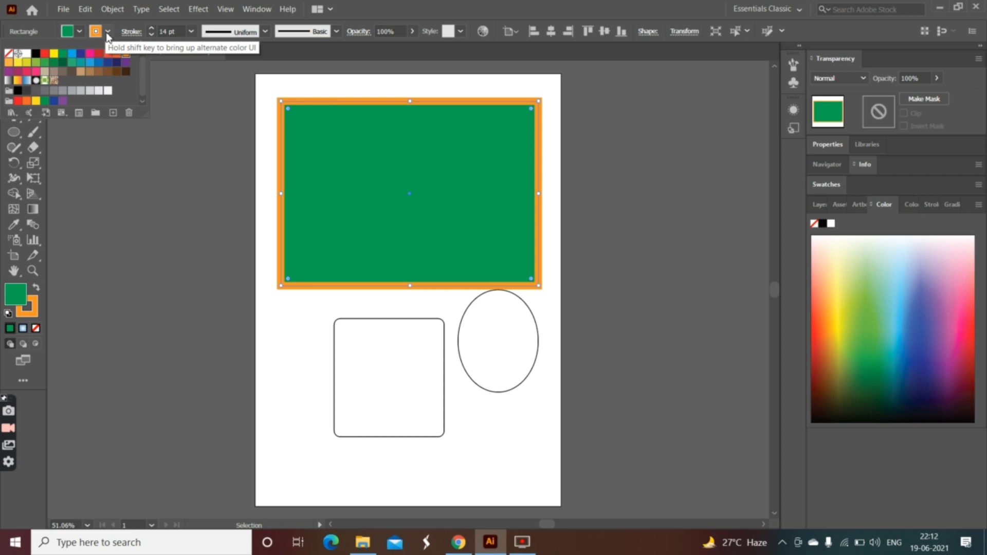
pyautogui.click(18, 80)
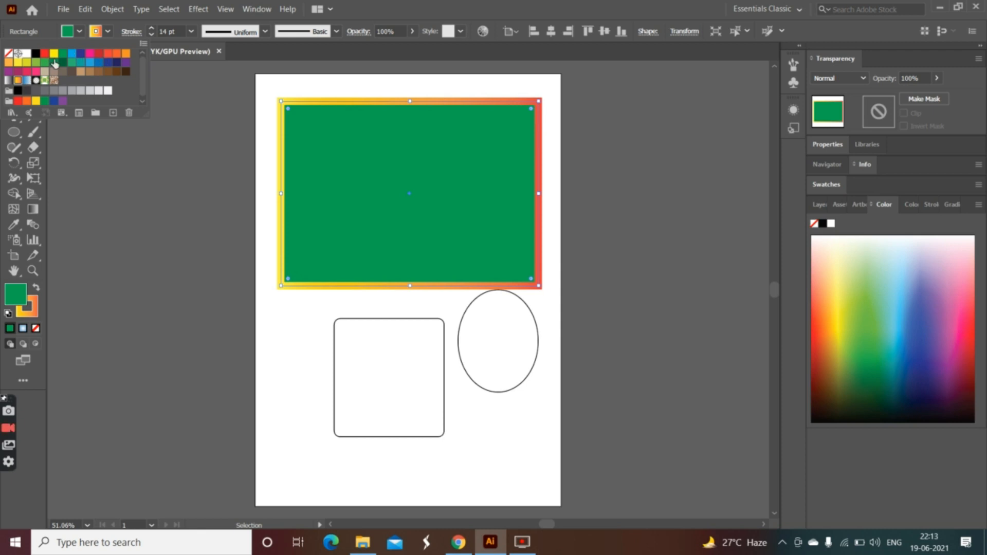
pyautogui.click(80, 70)
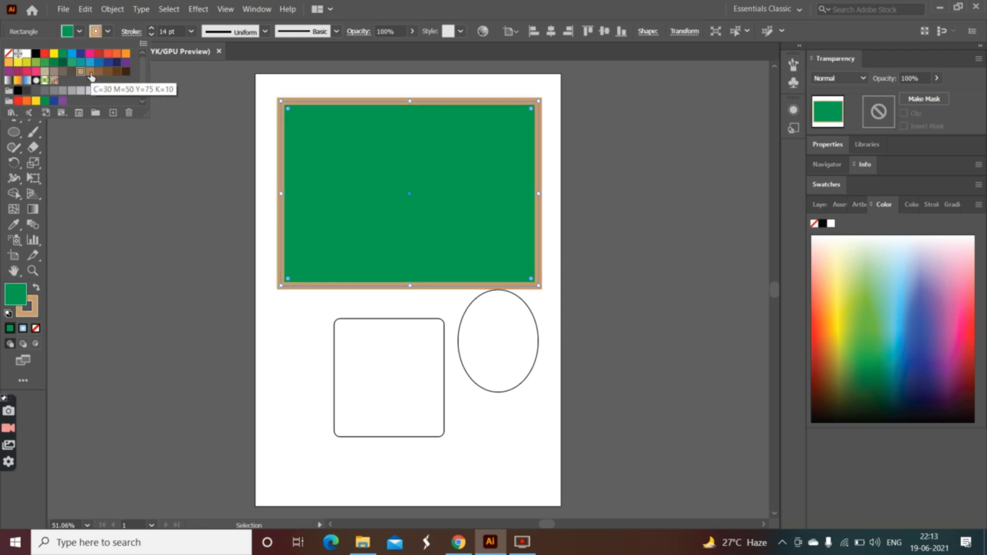
pyautogui.click(90, 72)
pyautogui.click(98, 72)
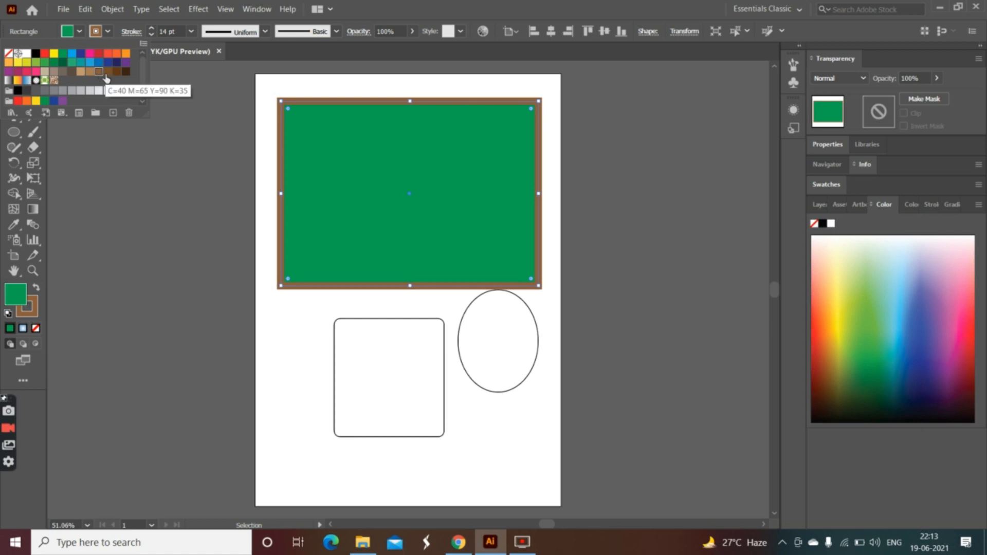
# Step: Remove the green rectangle's stroke, and try the orange swatch C=0 M=35 Y=85 K=0 and a darker orange on it
pyautogui.click(9, 53)
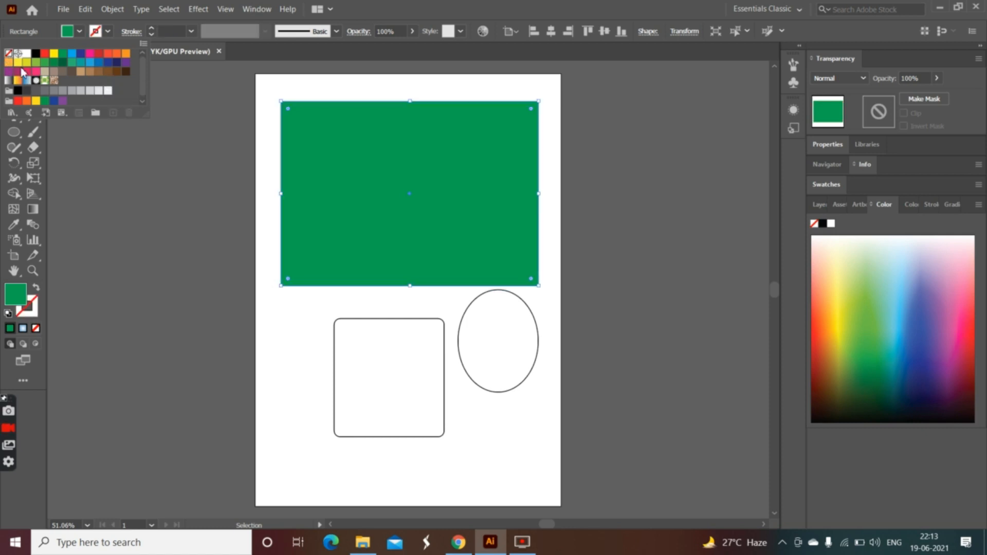
pyautogui.click(10, 64)
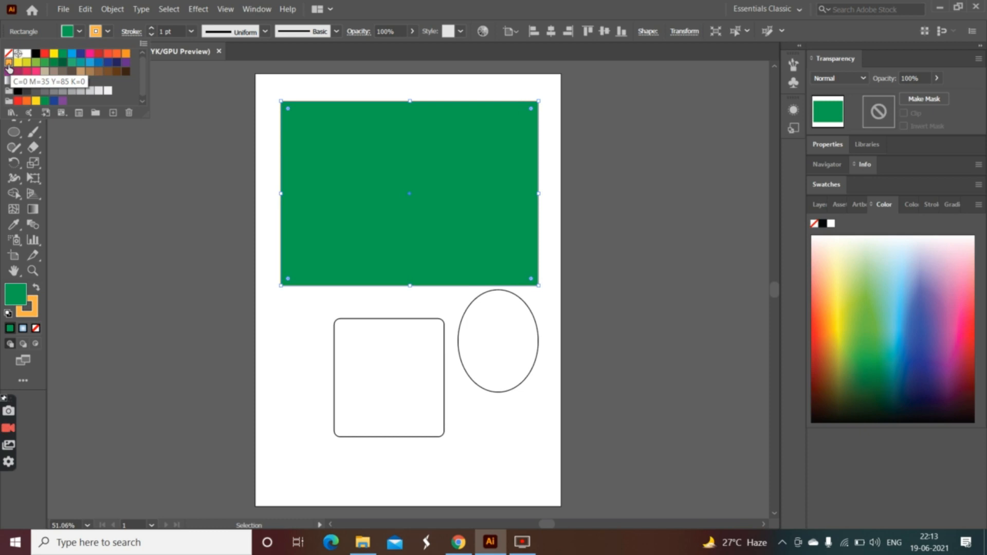
pyautogui.click(115, 54)
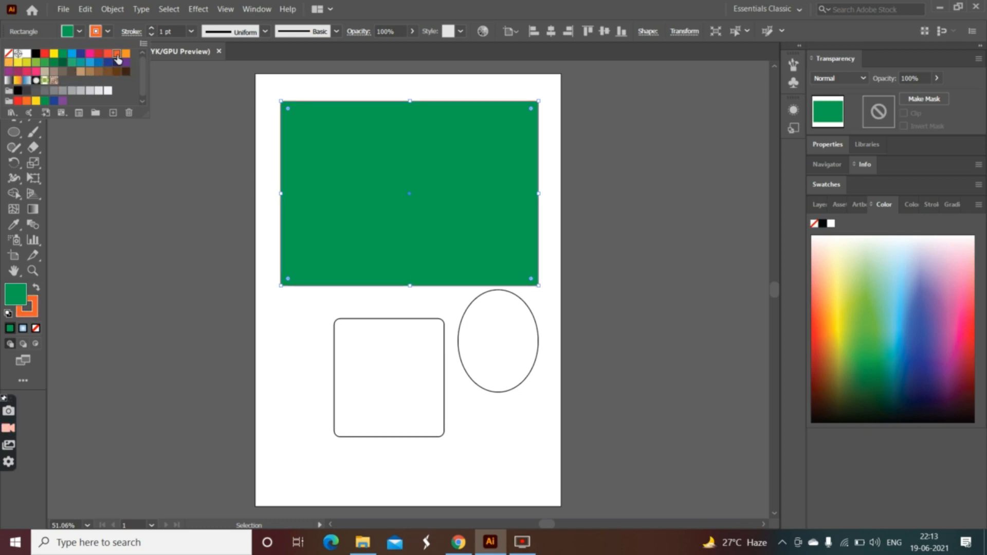
# Step: Set the green rectangle's stroke to CMYK Yellow with a weight of 14 pt and deselect it
pyautogui.click(54, 54)
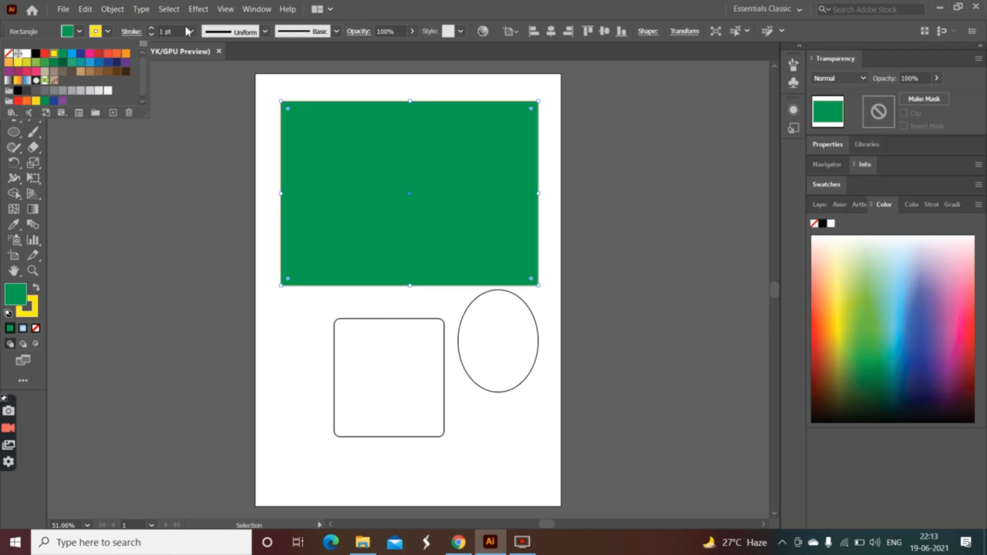
pyautogui.click(192, 32)
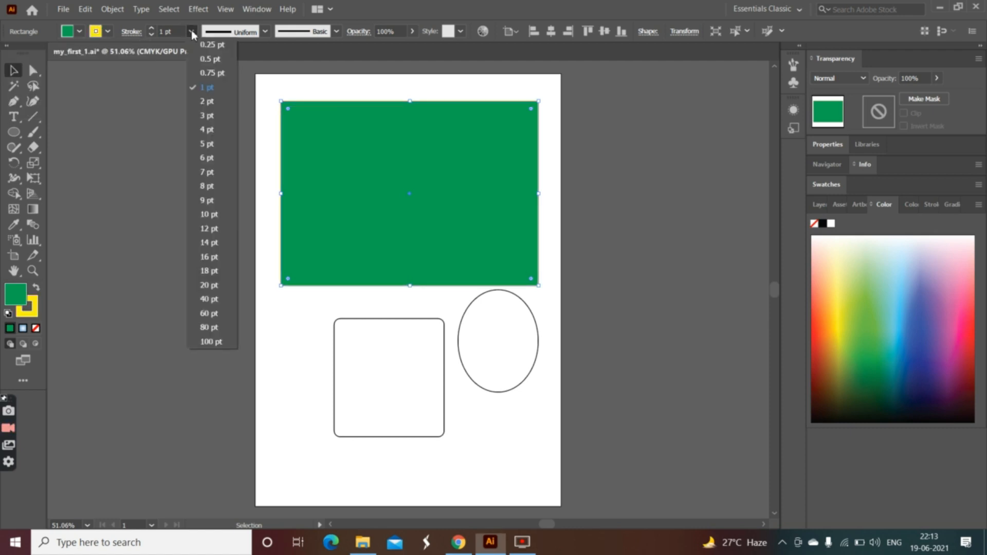
pyautogui.click(202, 244)
pyautogui.click(528, 311)
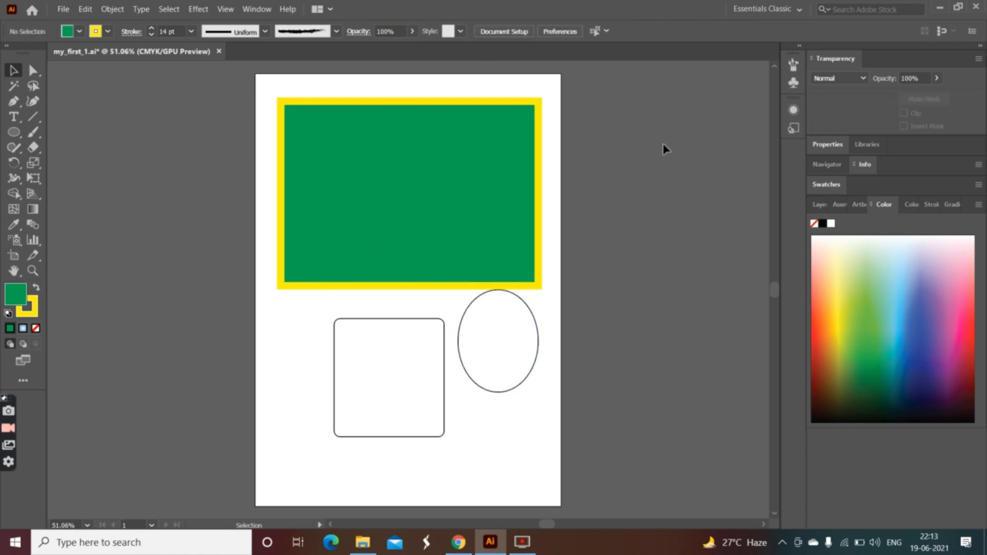
# Step: Move the ellipse down clear of the green rectangle, and move the rounded rectangle to the lower-left area of the artboard
pyautogui.click(522, 358)
pyautogui.moveTo(523, 358); pyautogui.dragTo(522, 393)
pyautogui.click(359, 421)
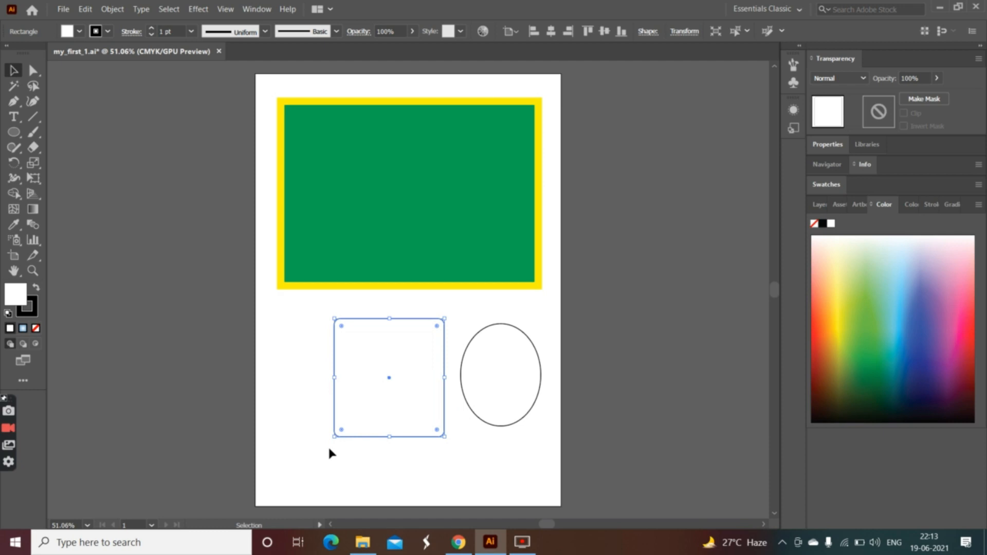
pyautogui.moveTo(362, 428); pyautogui.dragTo(323, 425)
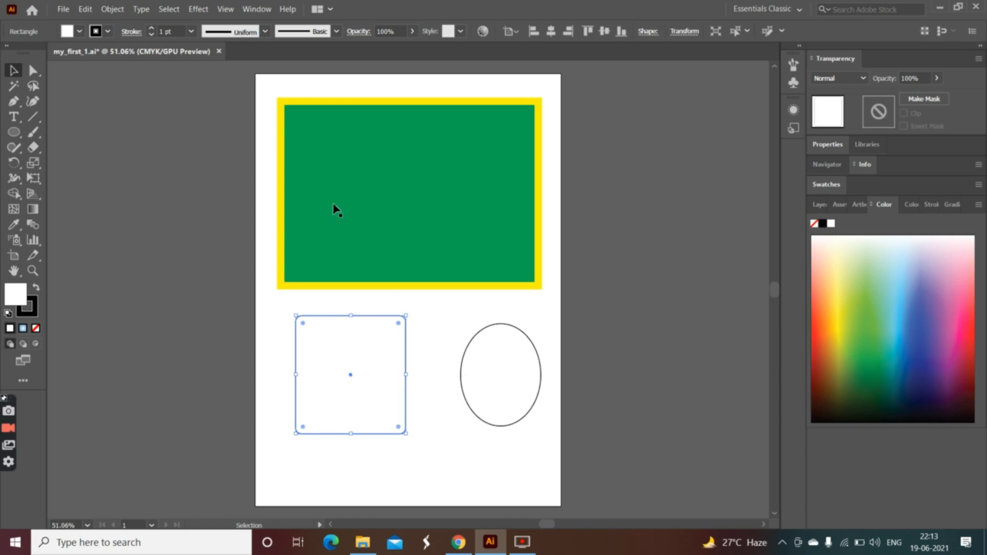
pyautogui.moveTo(305, 308); pyautogui.dragTo(355, 325)
pyautogui.moveTo(356, 323); pyautogui.dragTo(385, 347)
pyautogui.moveTo(383, 348); pyautogui.dragTo(353, 345)
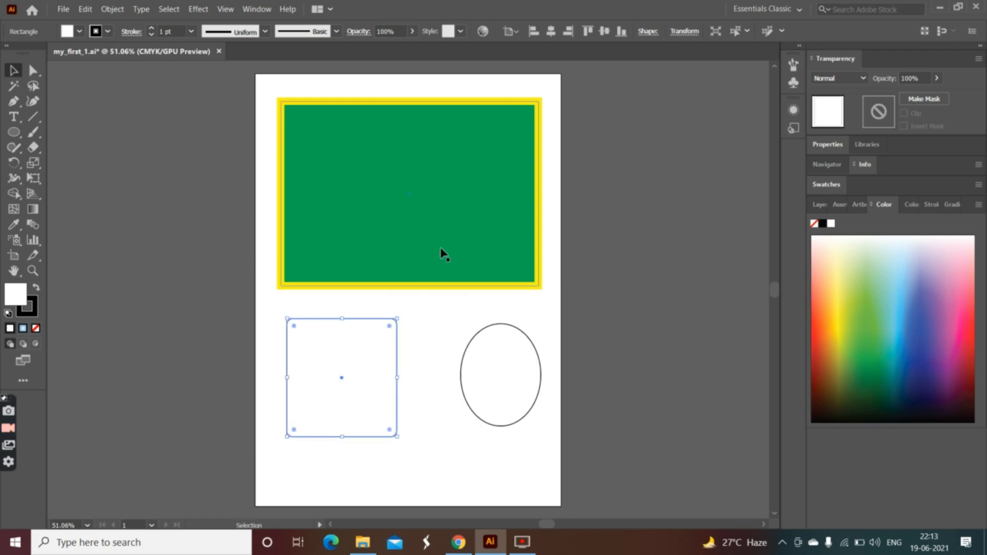
pyautogui.click(514, 223)
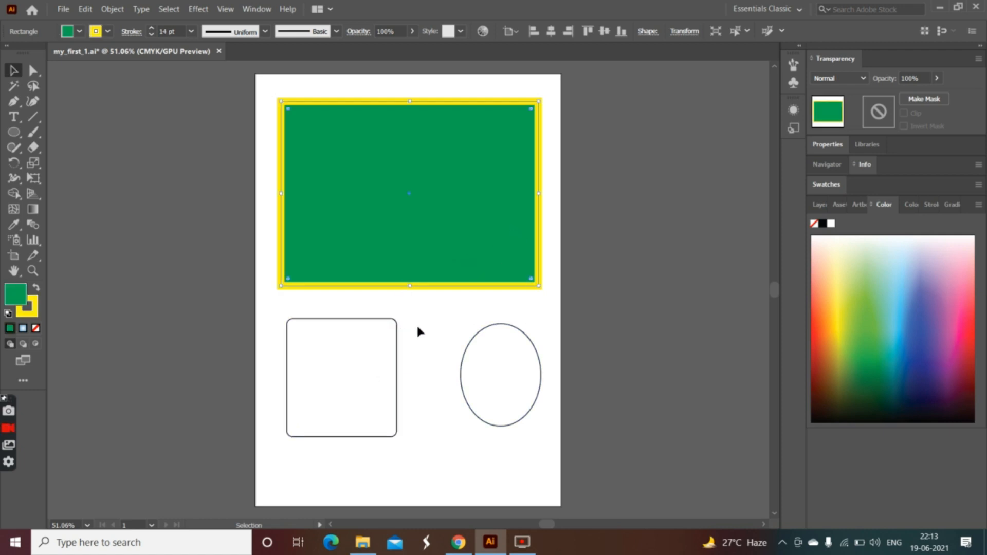
pyautogui.moveTo(353, 378); pyautogui.dragTo(361, 391)
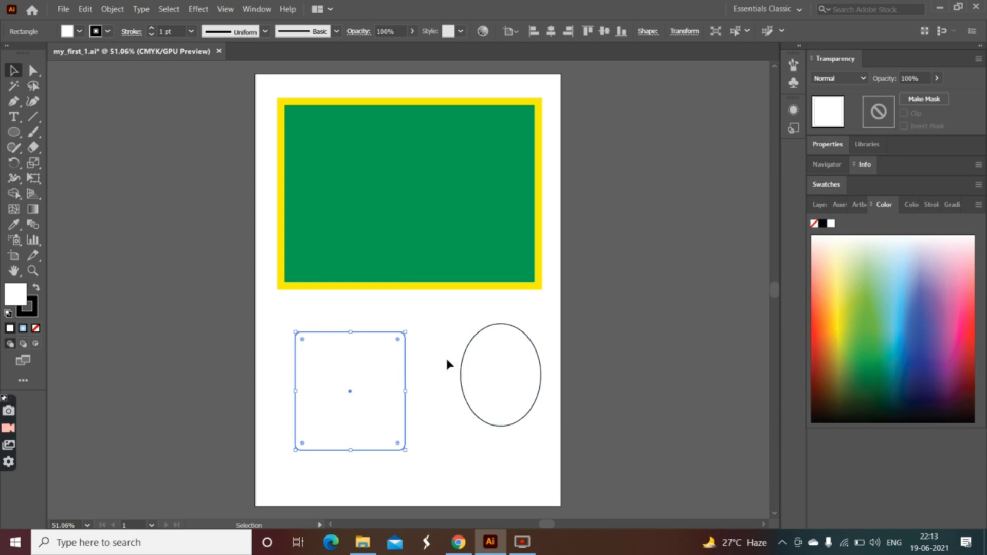
# Step: Set the rounded rectangle's stroke weight to 18 pt and apply Width Profile 1 to it
pyautogui.click(192, 32)
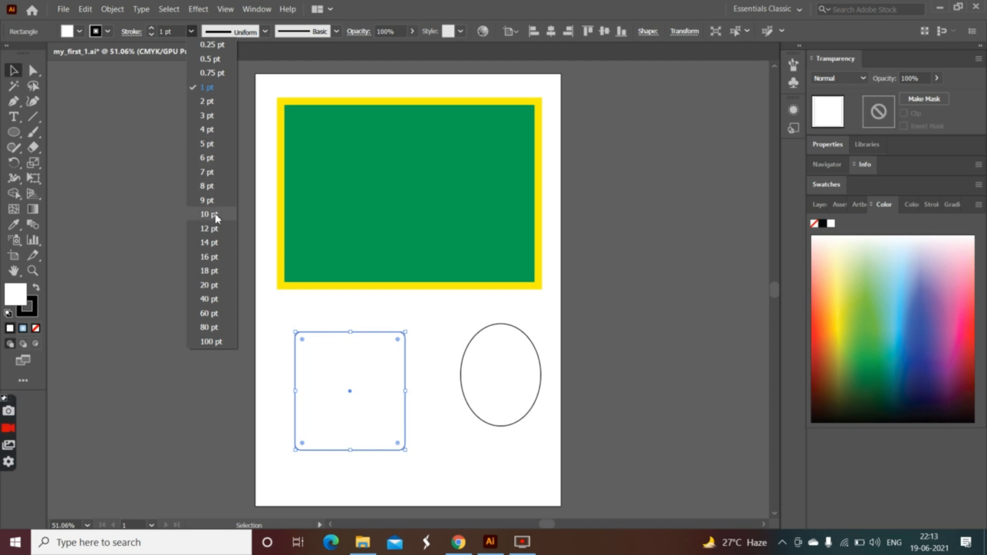
pyautogui.click(214, 269)
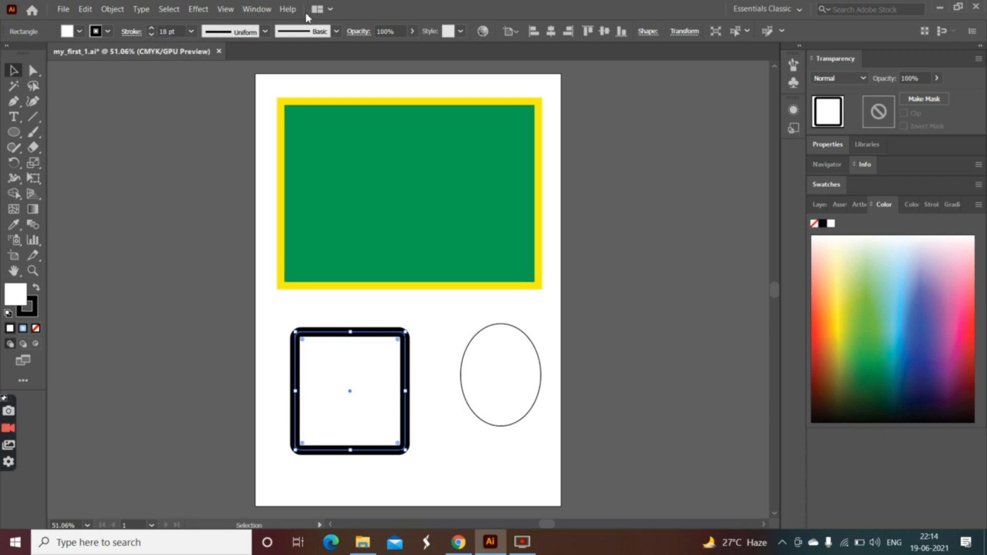
pyautogui.click(264, 32)
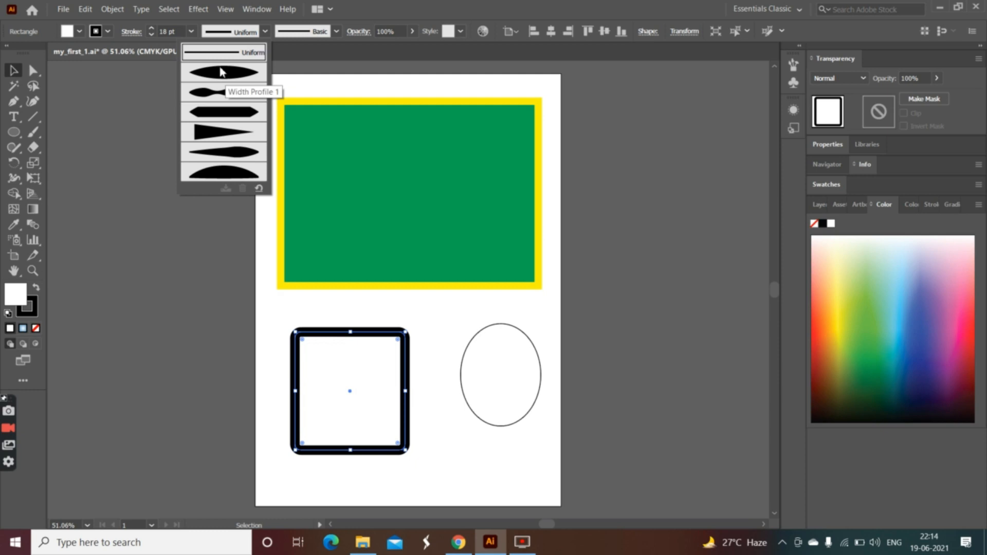
pyautogui.click(239, 77)
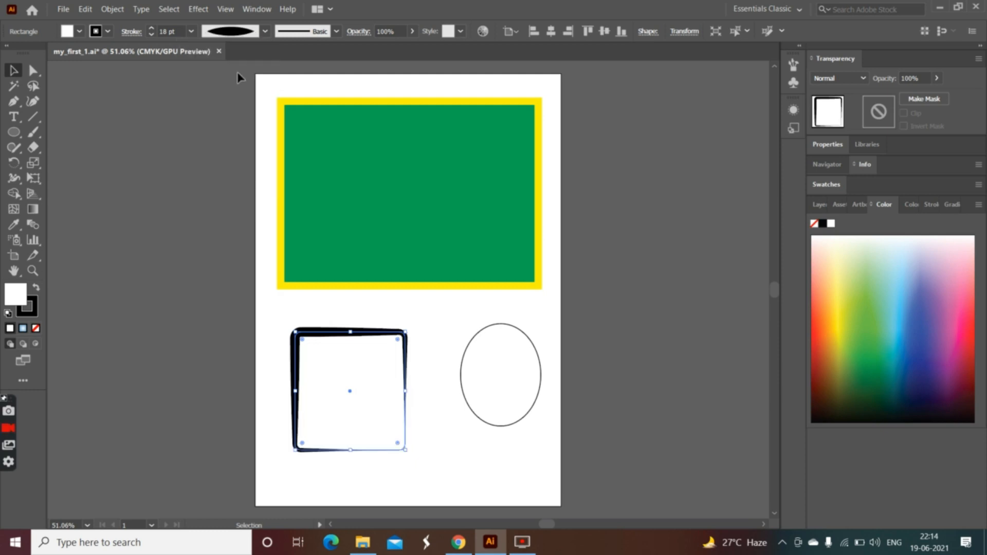
# Step: Apply Width Profile 2 and the next three width profiles in turn to the rounded rectangle's stroke, ending on the fifth profile
pyautogui.click(265, 31)
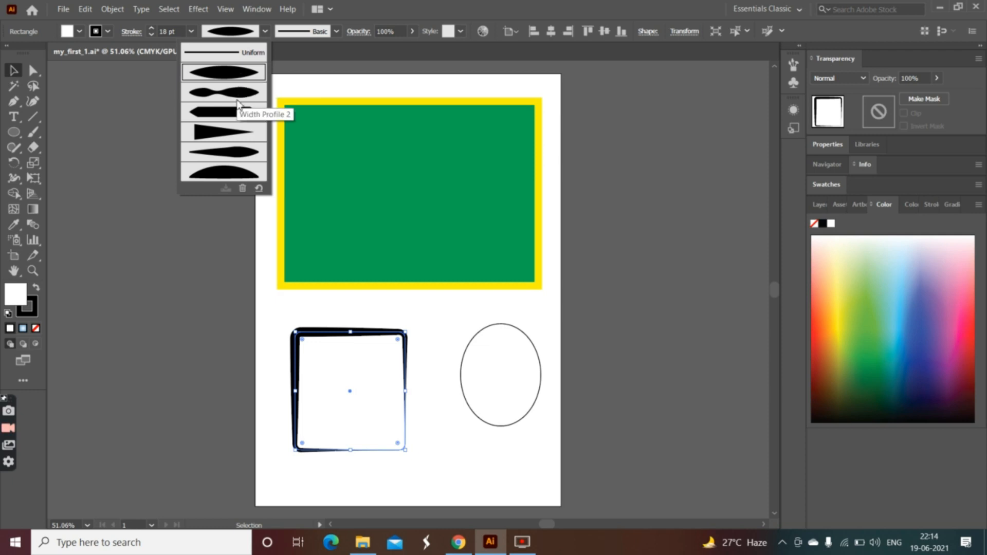
pyautogui.click(237, 95)
pyautogui.click(265, 32)
pyautogui.click(219, 121)
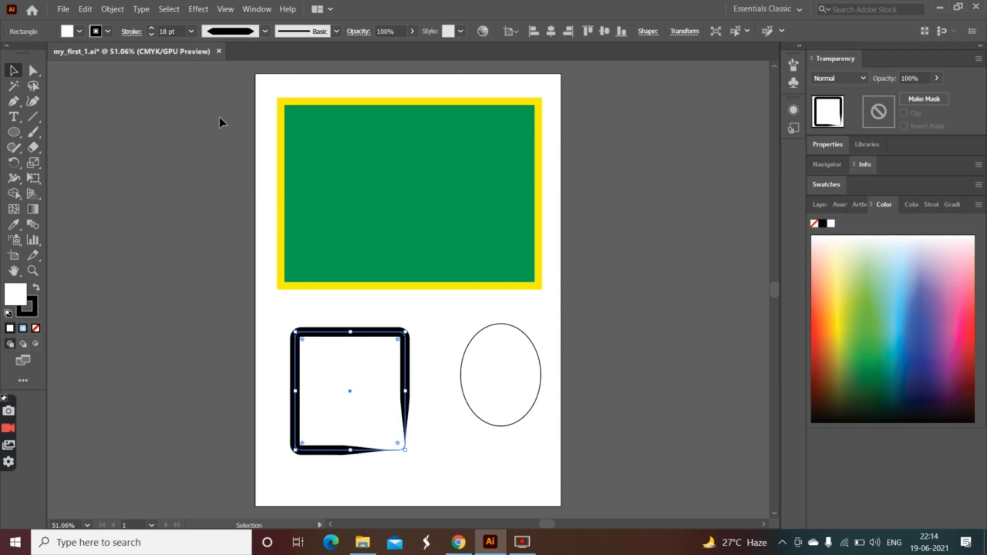
pyautogui.click(265, 31)
pyautogui.click(236, 131)
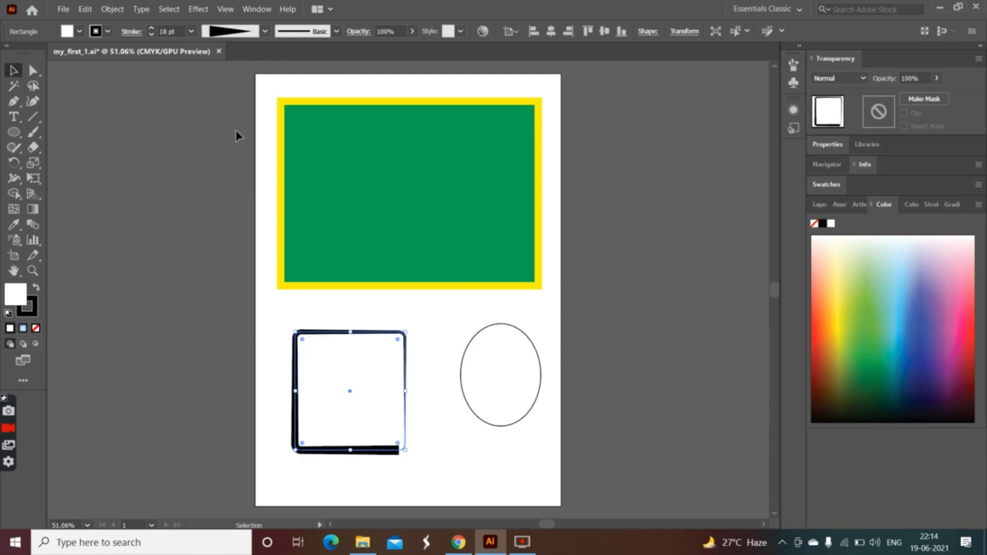
pyautogui.click(265, 32)
pyautogui.click(233, 157)
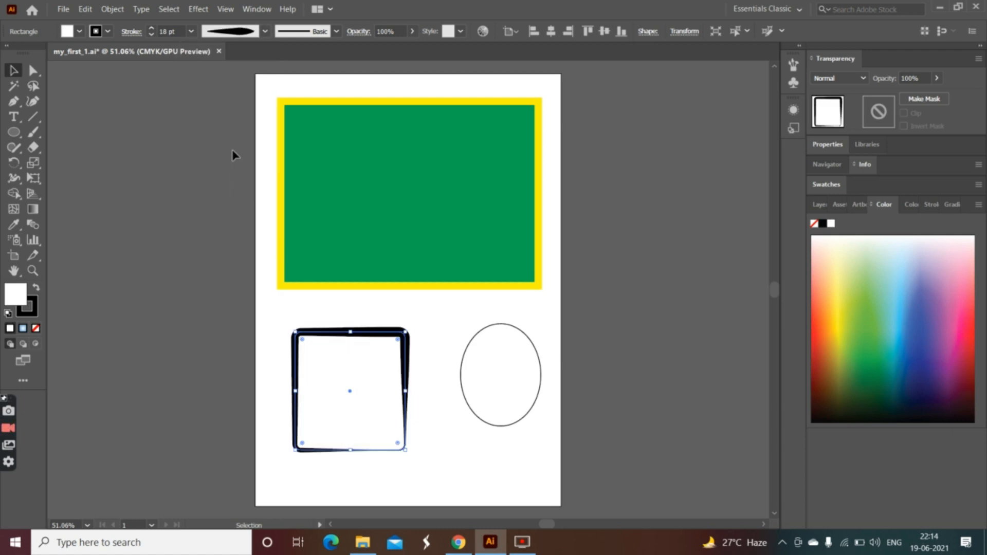
# Step: Apply Width Profile 6 to the rounded rectangle's stroke
pyautogui.click(265, 31)
pyautogui.click(236, 174)
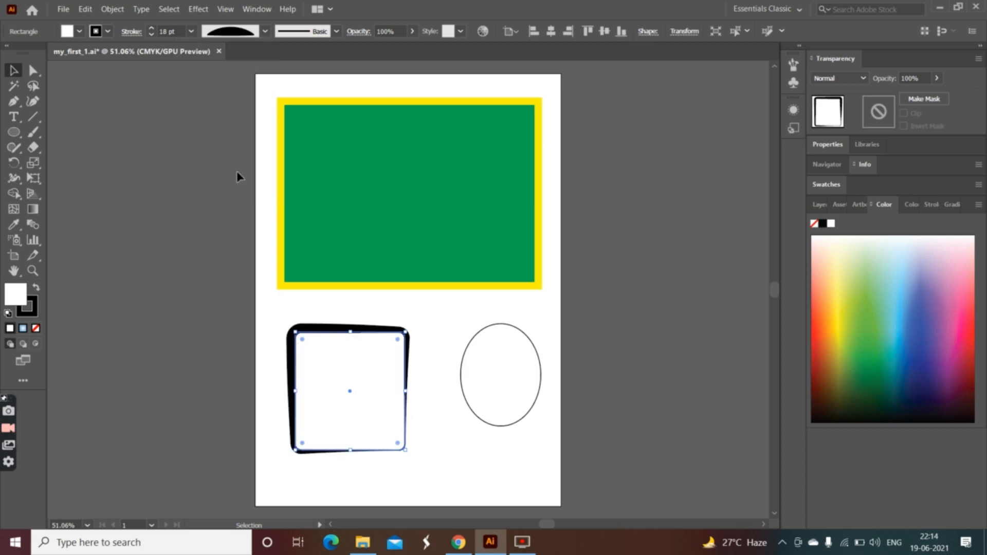
pyautogui.click(265, 31)
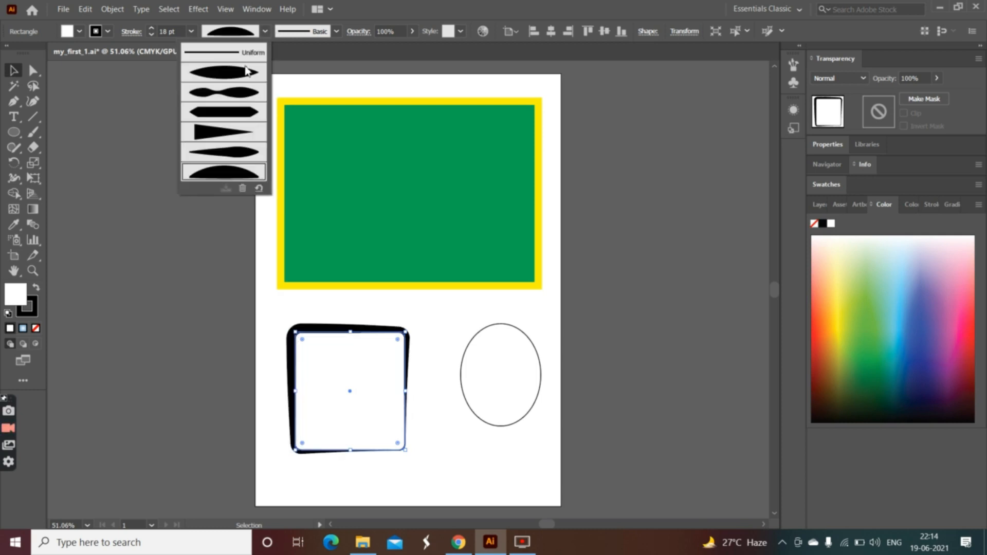
pyautogui.click(32, 123)
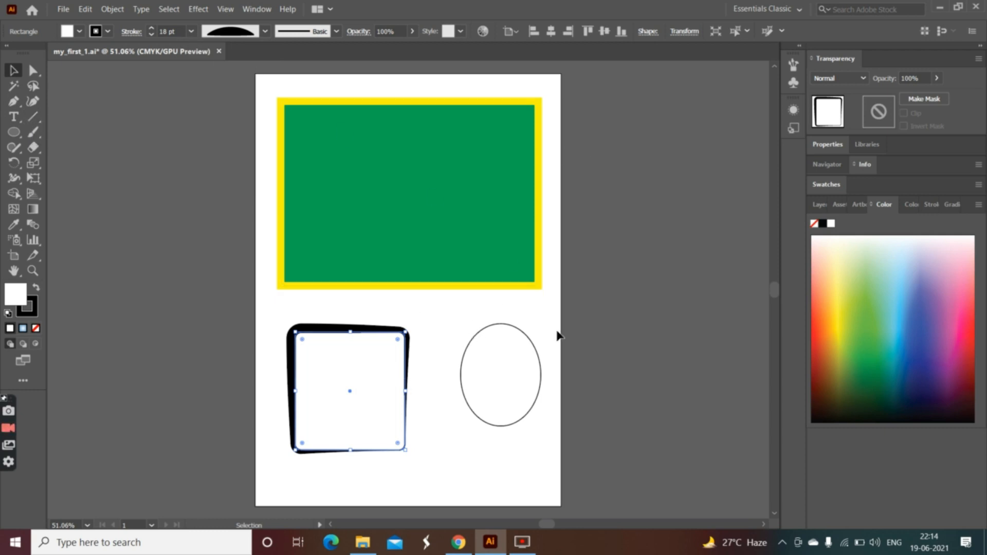
# Step: Delete the ellipse and draw a vertical line in its place beside the rounded rectangle
pyautogui.click(534, 381)
pyautogui.press('Delete')
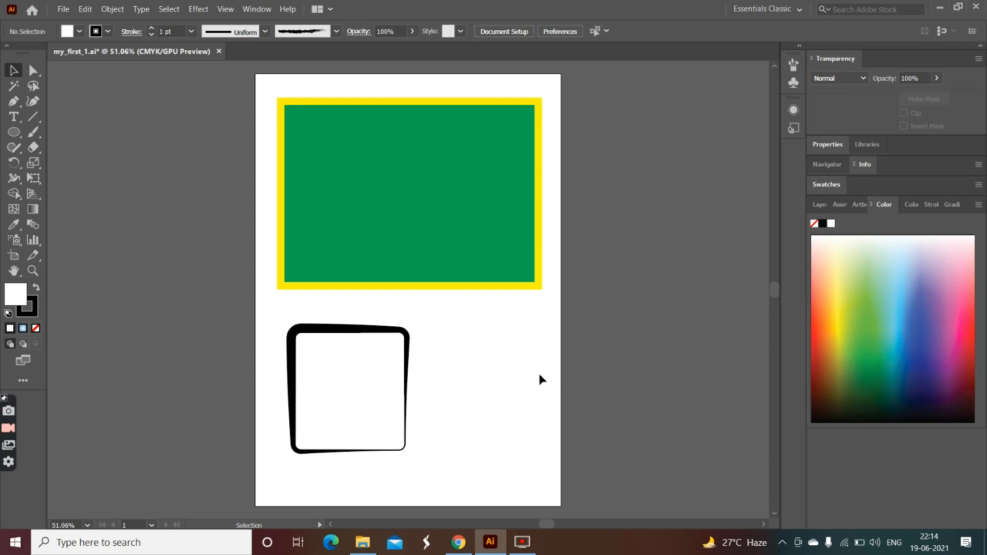
pyautogui.click(33, 117)
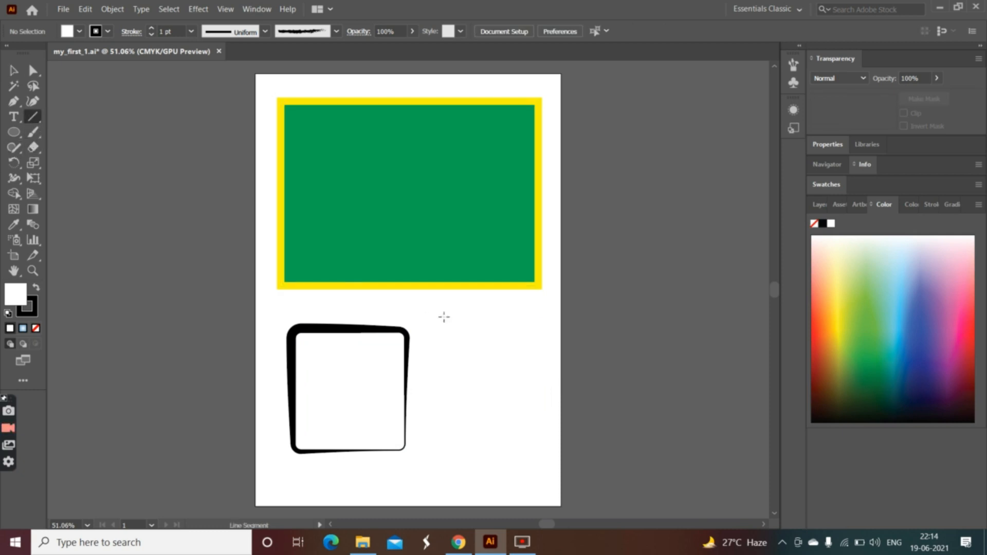
pyautogui.moveTo(453, 325); pyautogui.dragTo(452, 474)
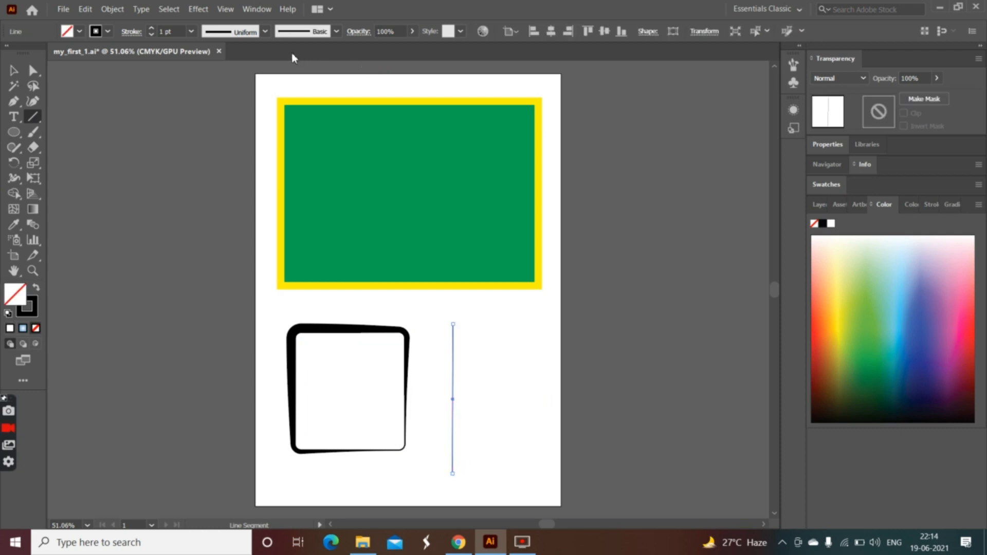
# Step: Apply Width Profile 1 to the vertical line and set its stroke weight to 9 pt
pyautogui.click(265, 30)
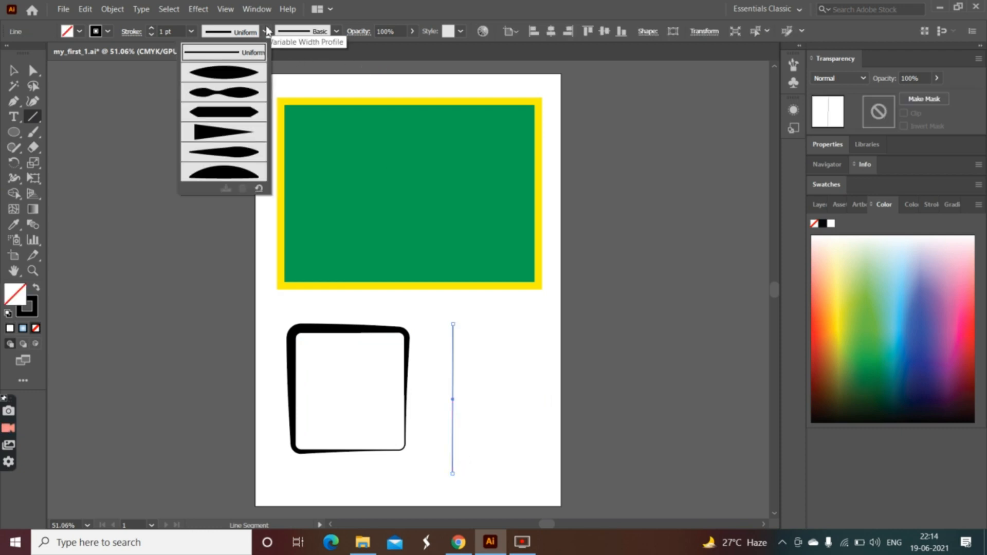
pyautogui.click(244, 76)
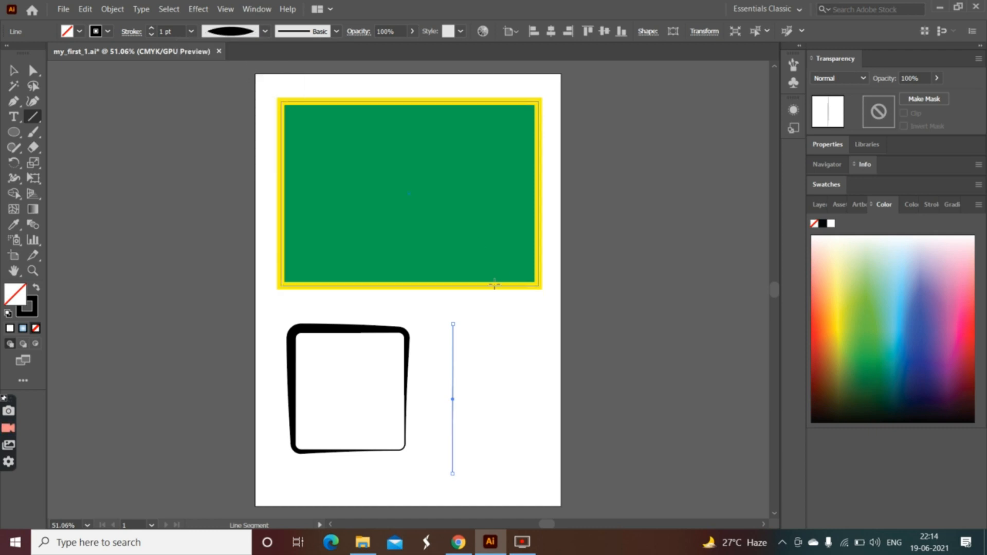
pyautogui.press('v')
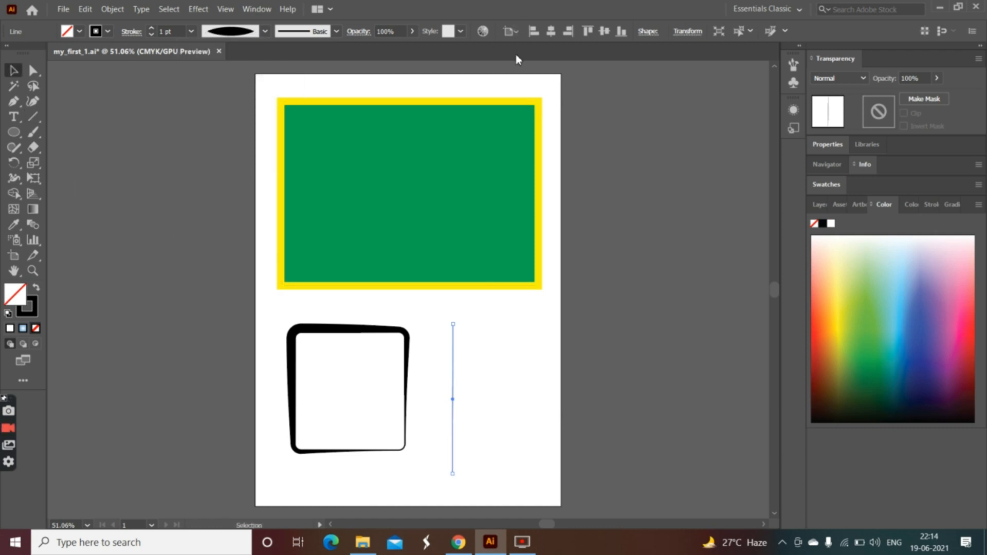
pyautogui.click(457, 373)
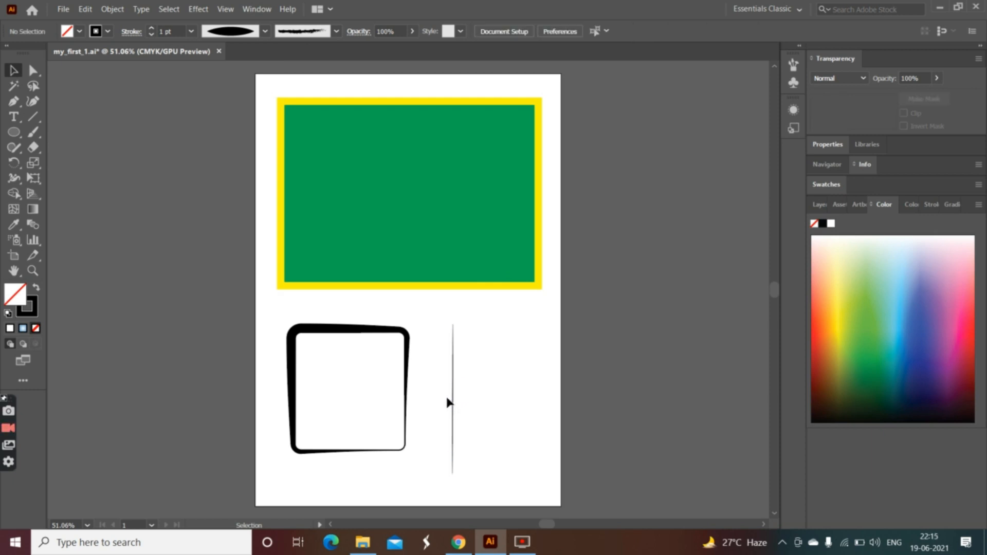
pyautogui.click(452, 403)
pyautogui.click(265, 31)
pyautogui.click(193, 32)
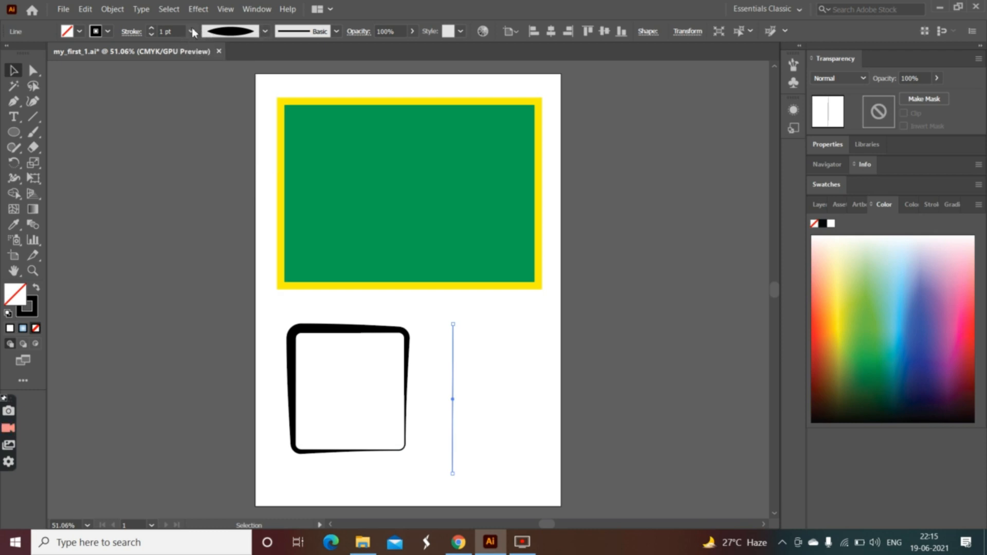
pyautogui.click(215, 196)
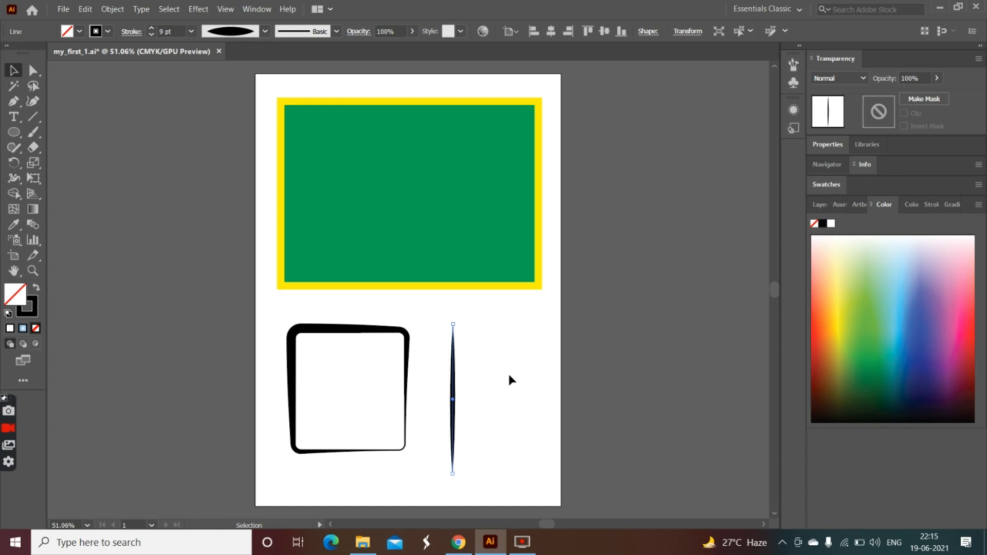
# Step: Apply Width Profile 2 to the vertical line and set its stroke weight to 18 pt
pyautogui.click(266, 31)
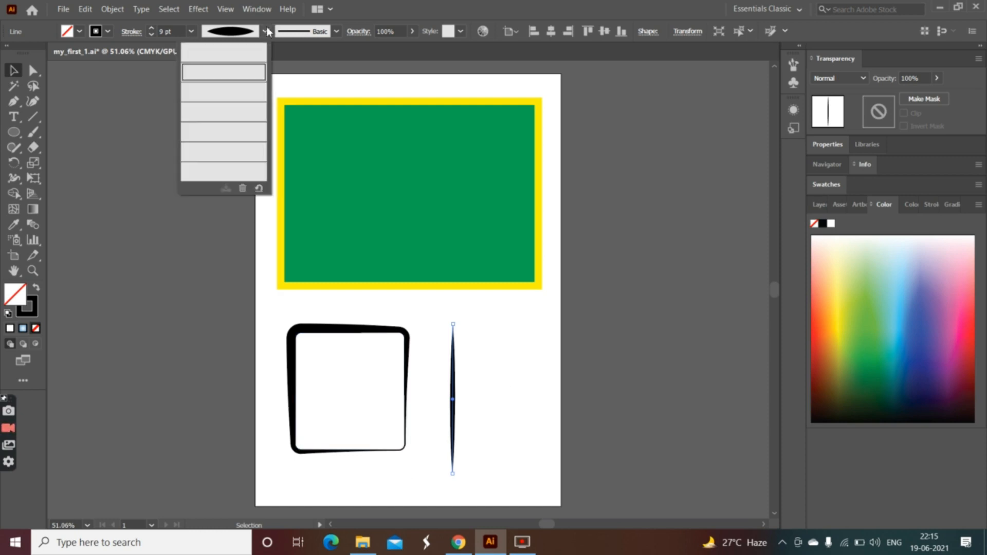
pyautogui.click(267, 31)
pyautogui.click(267, 32)
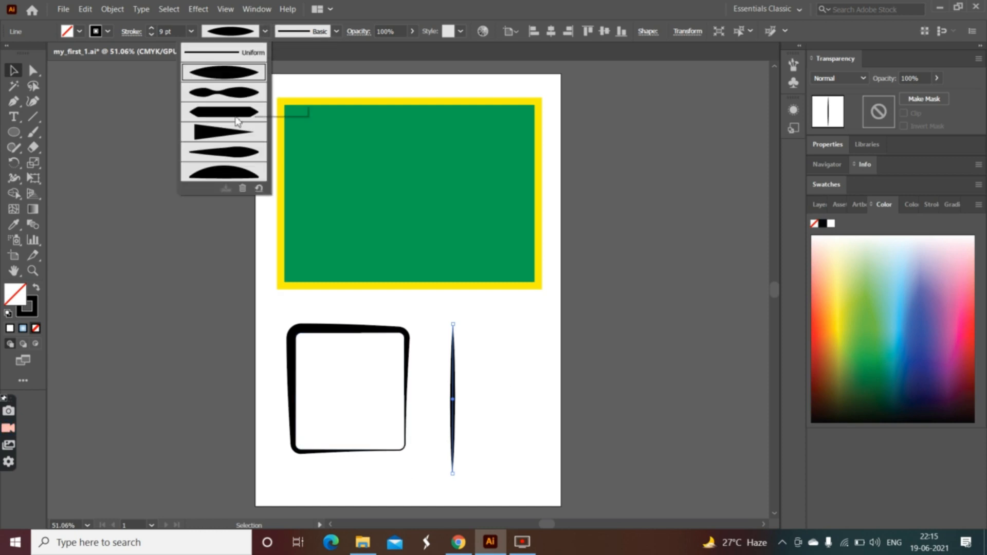
pyautogui.click(244, 91)
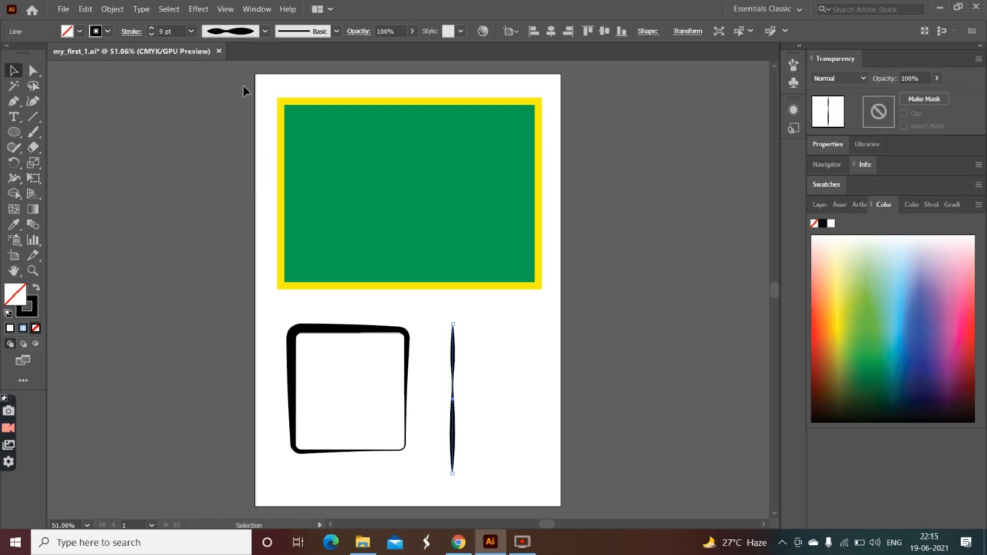
pyautogui.click(190, 31)
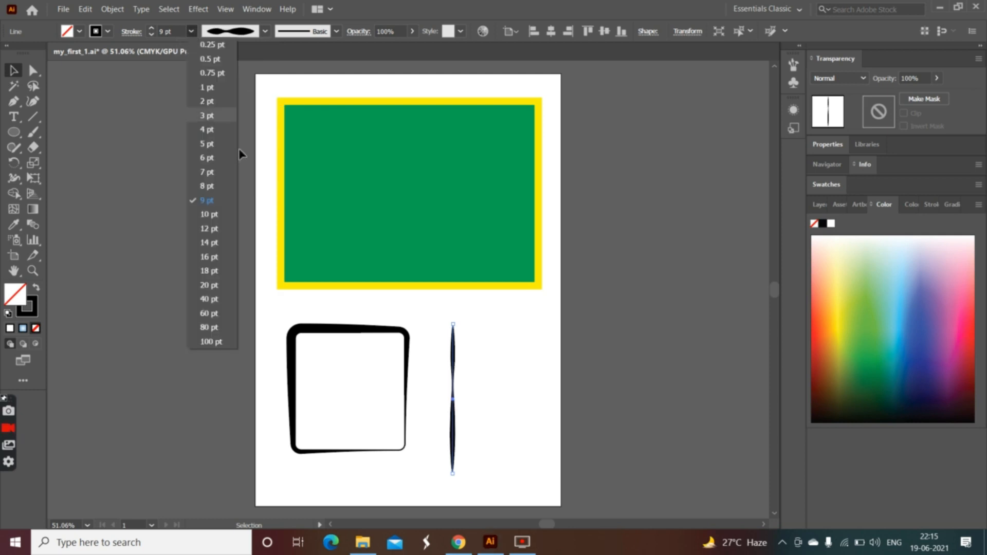
pyautogui.click(221, 273)
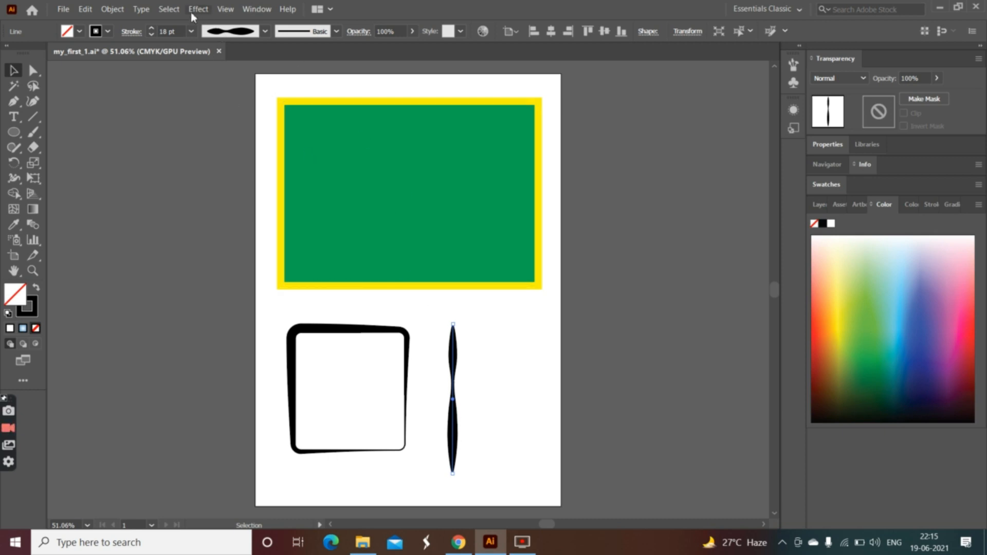
# Step: Reduce the vertical line's stroke weight to 0.25 pt and further down to 0 pt
pyautogui.click(192, 33)
pyautogui.click(192, 45)
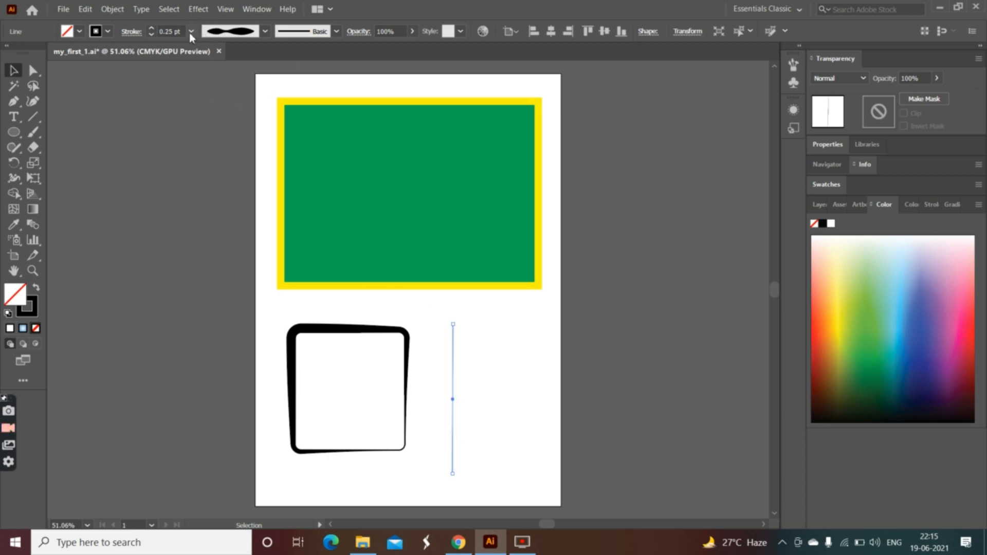
pyautogui.click(190, 32)
pyautogui.click(153, 36)
pyautogui.click(153, 36)
# Step: Give the vertical line an 18 pt stroke weight and apply Width Profile 1 to it
pyautogui.click(191, 33)
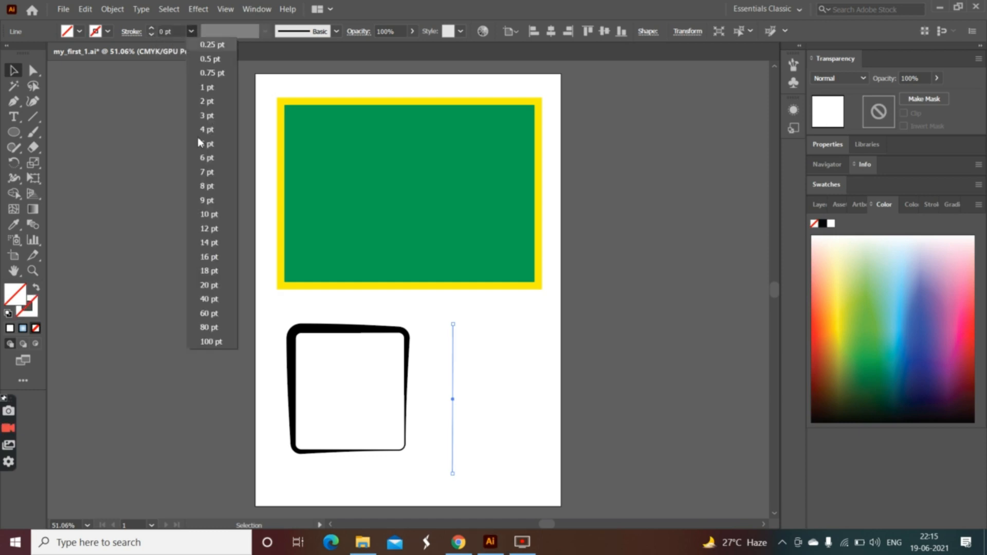
pyautogui.click(212, 280)
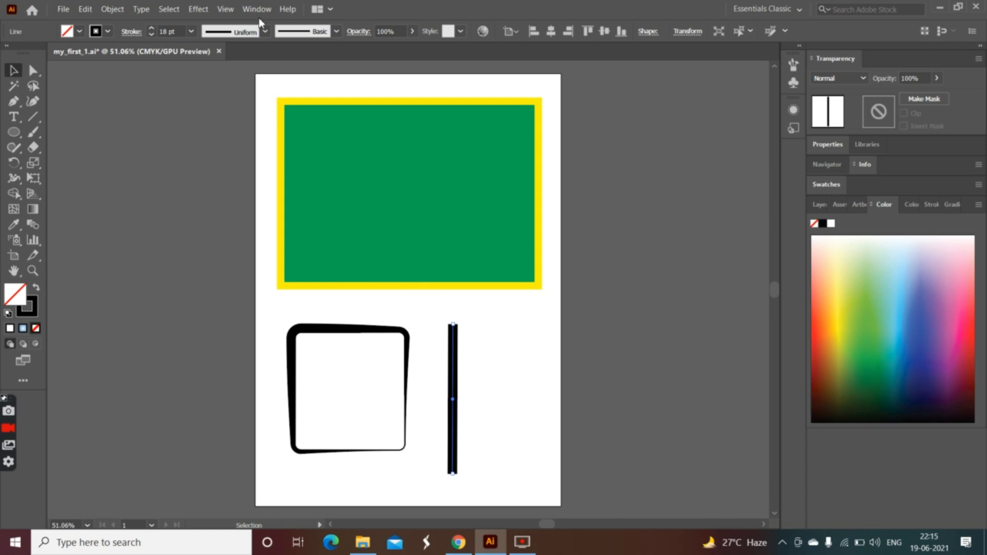
pyautogui.click(266, 33)
pyautogui.click(255, 73)
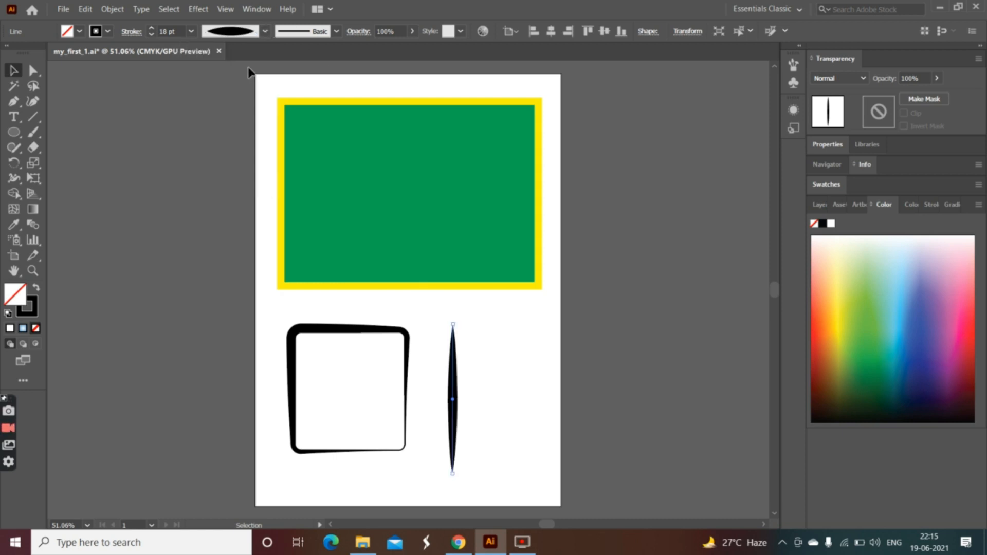
# Step: Apply Width Profiles 2, 4, 5 and 6 in turn to the vertical line, ending on Width Profile 6
pyautogui.click(266, 32)
pyautogui.click(250, 96)
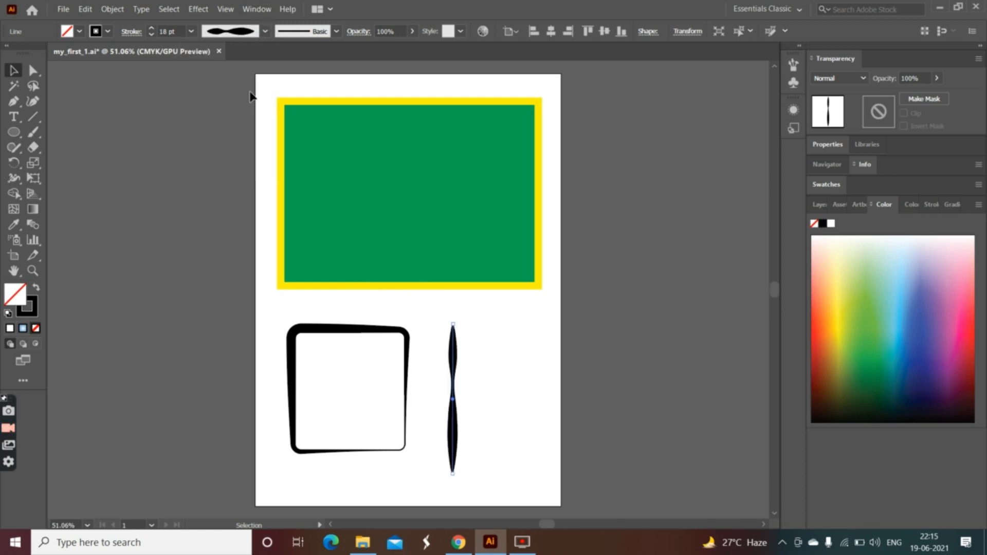
pyautogui.click(252, 33)
pyautogui.click(245, 144)
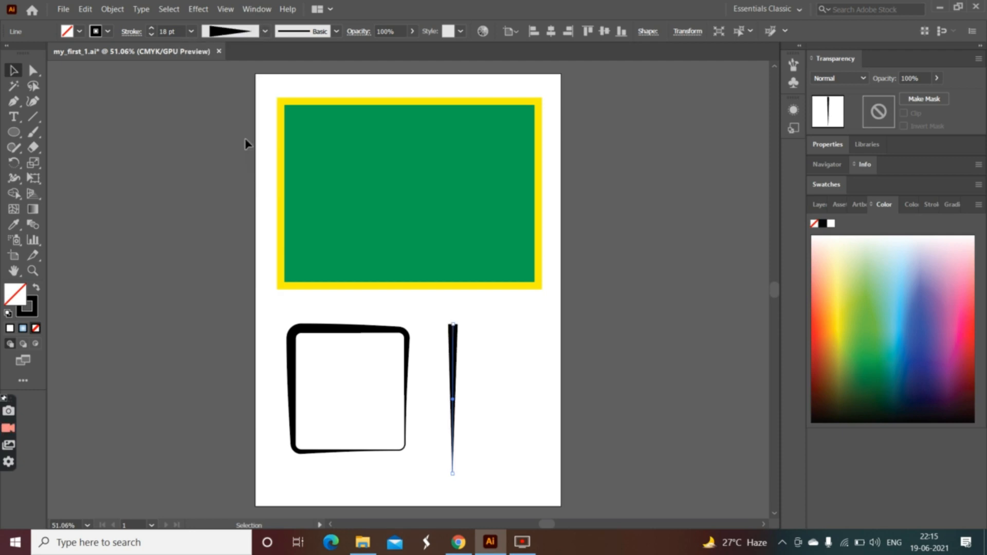
pyautogui.click(266, 31)
pyautogui.click(252, 152)
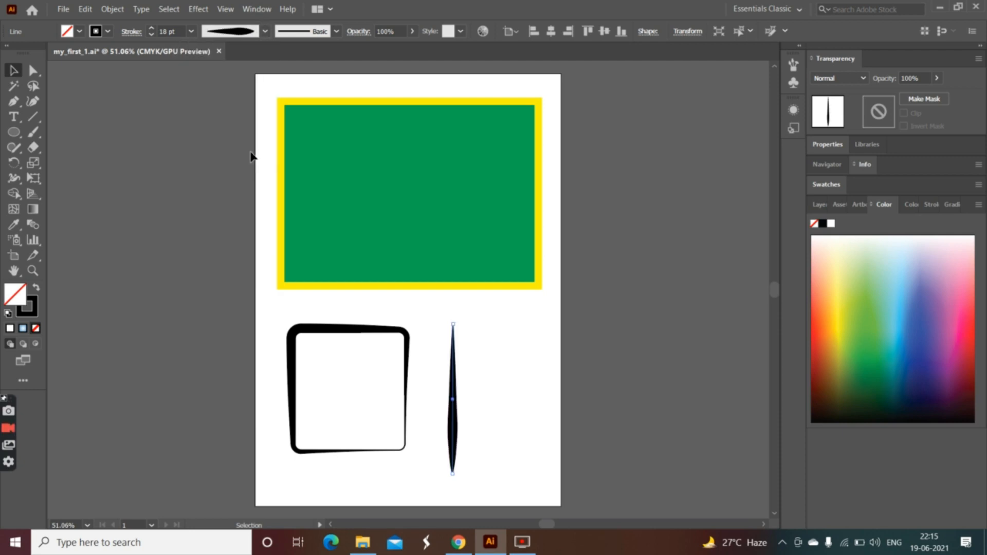
pyautogui.click(264, 32)
pyautogui.click(252, 173)
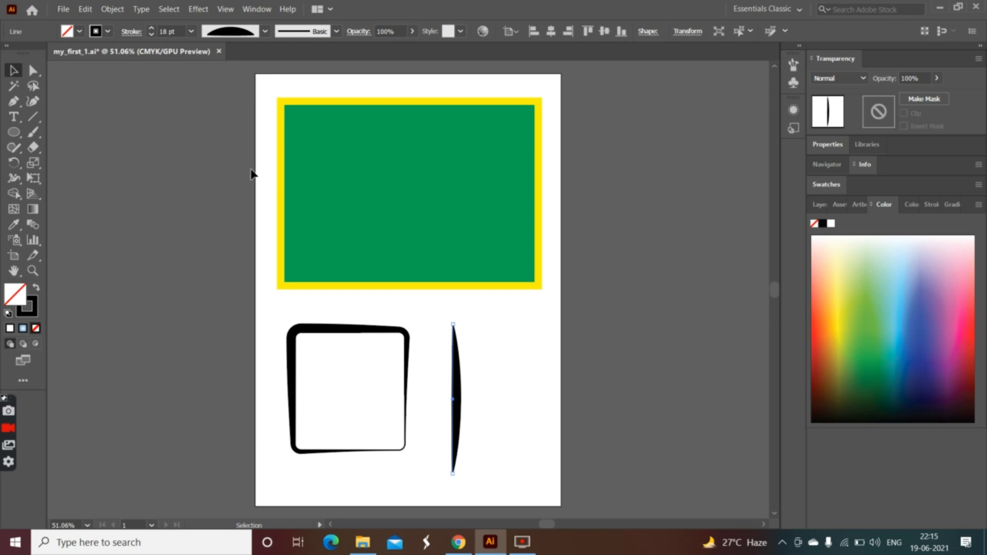
# Step: Set the vertical line's stroke colour to CMYK Green and deselect it
pyautogui.click(105, 32)
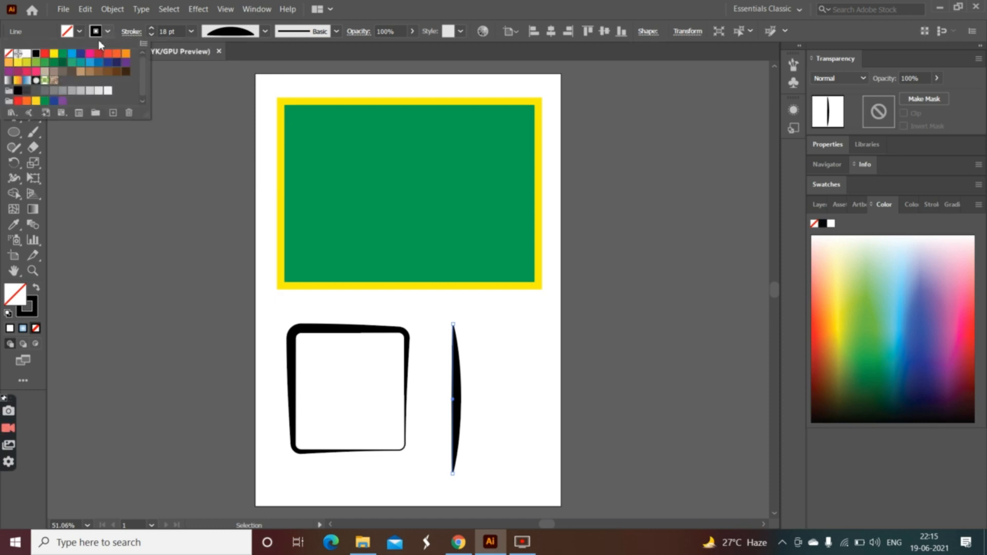
pyautogui.click(63, 53)
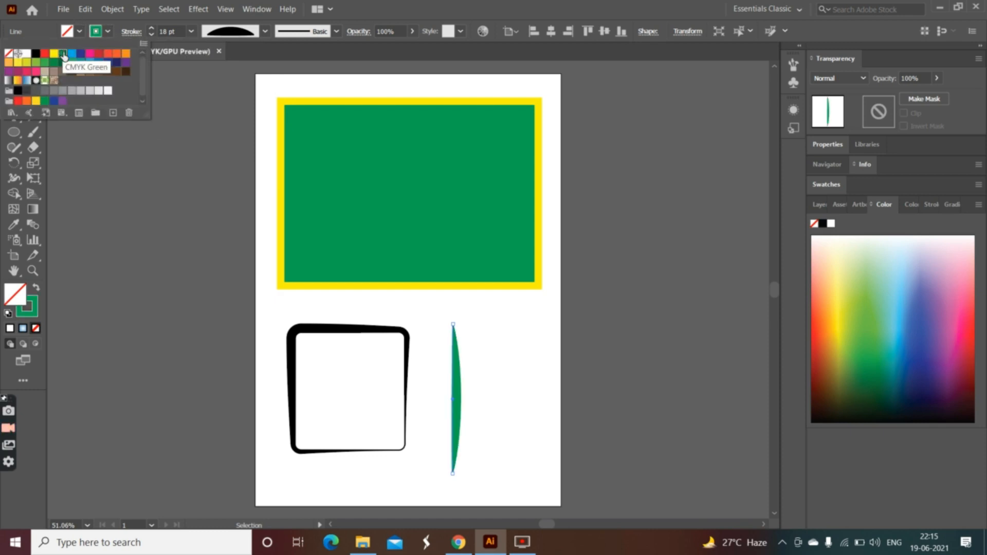
pyautogui.click(531, 344)
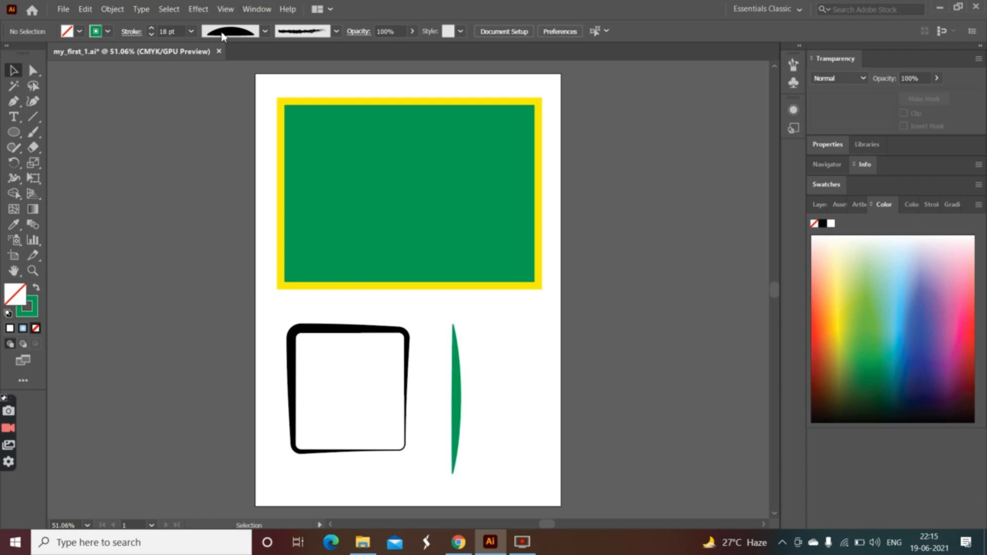
# Step: Draw a diagonal line sloping down to the right across the green vertical line
pyautogui.click(32, 118)
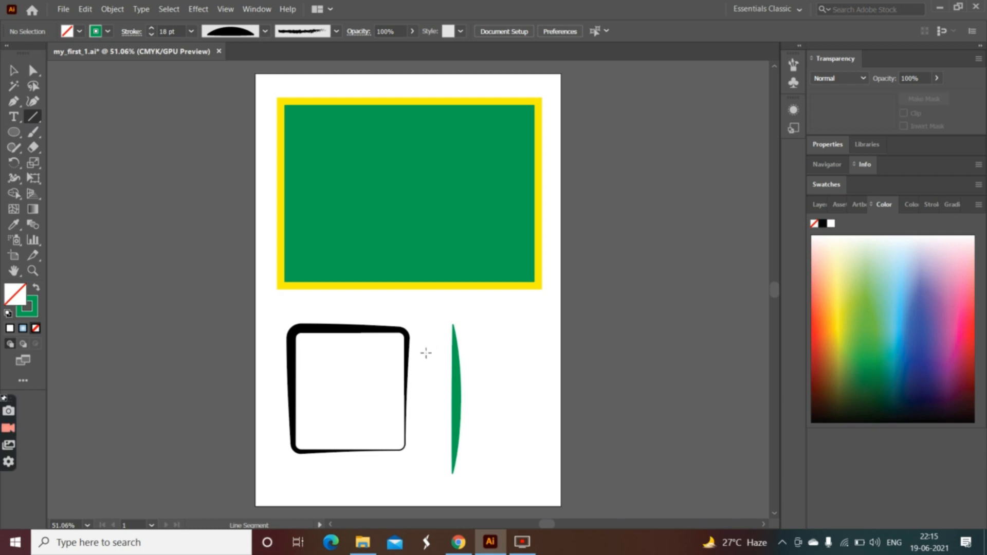
pyautogui.moveTo(425, 335)
pyautogui.mouseDown()
pyautogui.moveTo(500, 418)
pyautogui.moveTo(506, 450)
pyautogui.mouseUp()
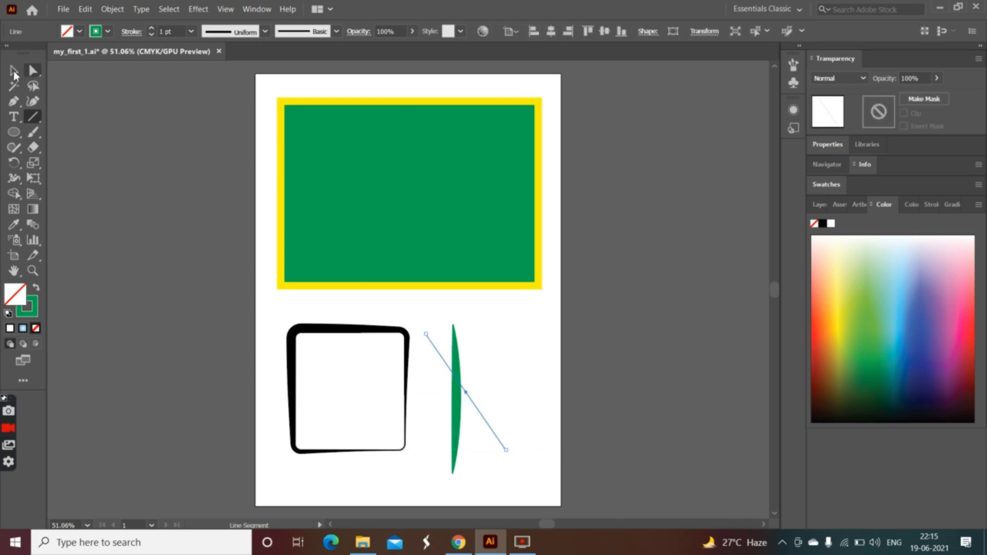
pyautogui.click(14, 72)
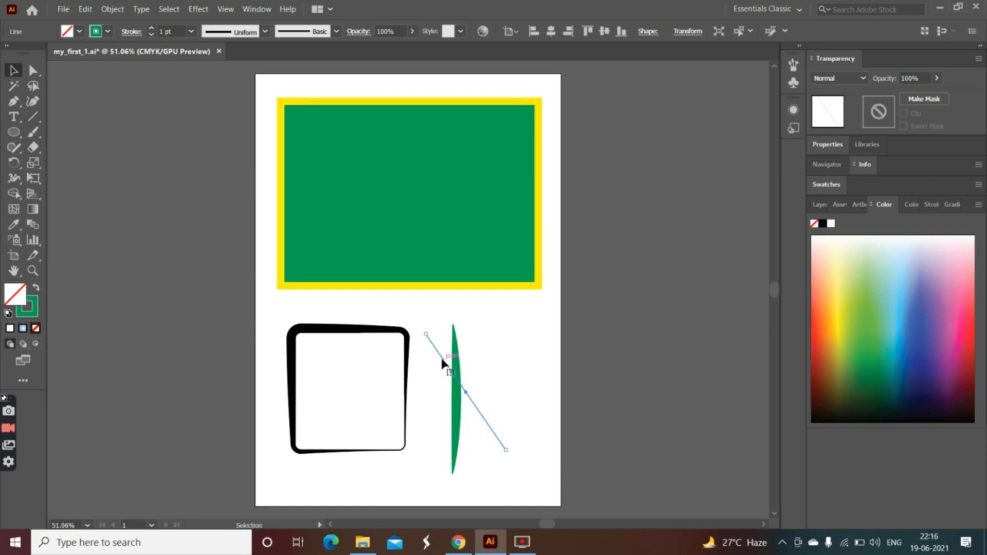
# Step: Apply Width Profile 5 to the diagonal line and set its stroke weight to 12 pt
pyautogui.click(256, 35)
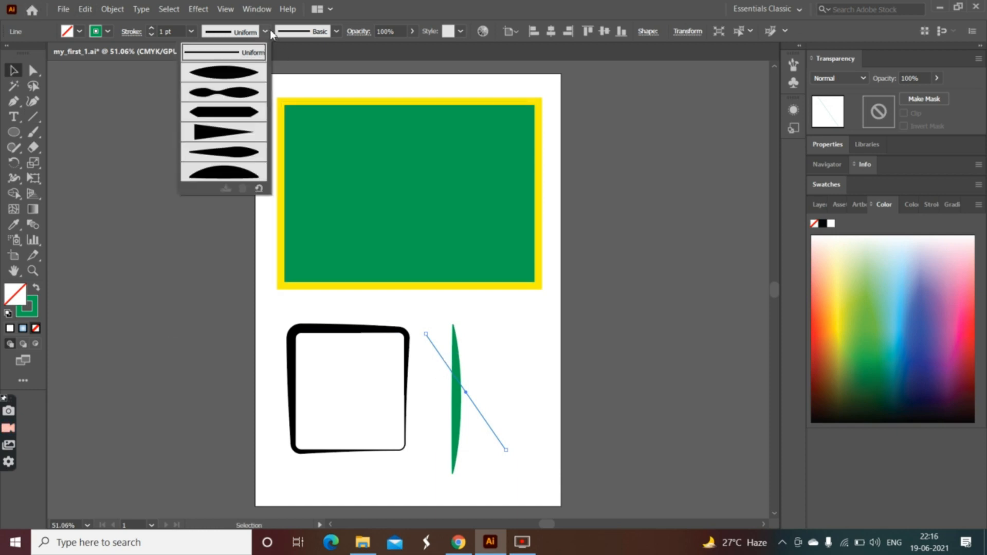
pyautogui.click(236, 156)
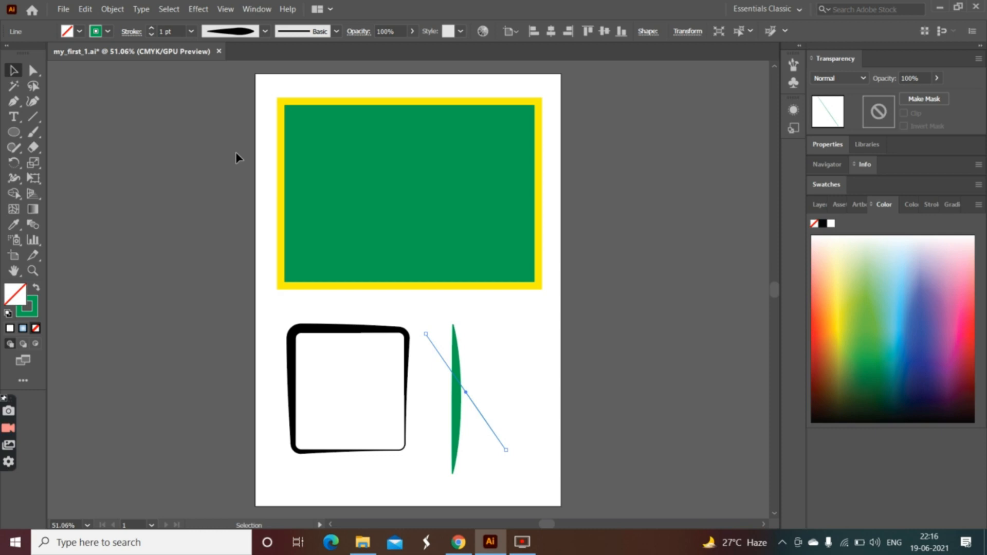
pyautogui.click(191, 31)
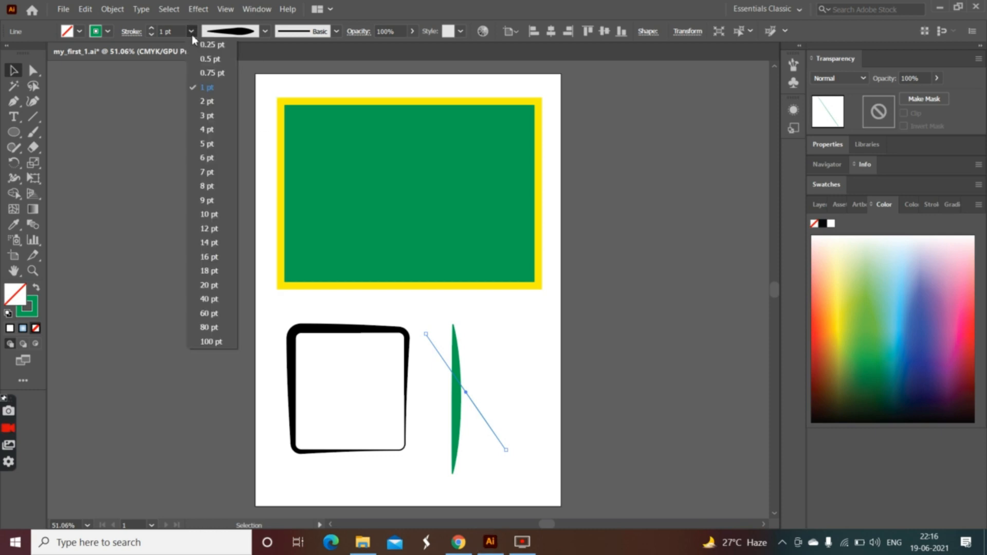
pyautogui.click(211, 226)
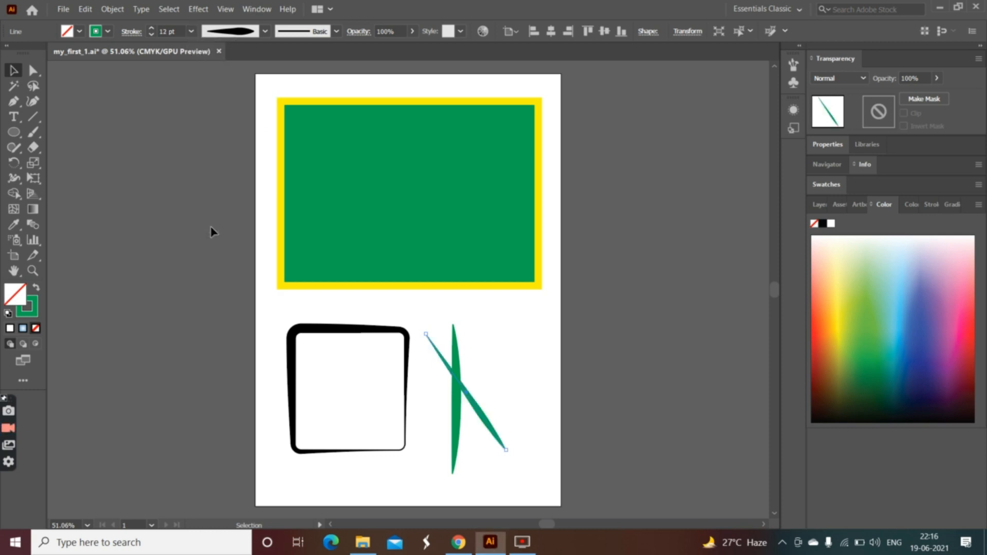
# Step: Set the diagonal line's stroke weight to 40 pt, change its width profile to Width Profile 3 and deselect it
pyautogui.click(191, 31)
pyautogui.click(210, 299)
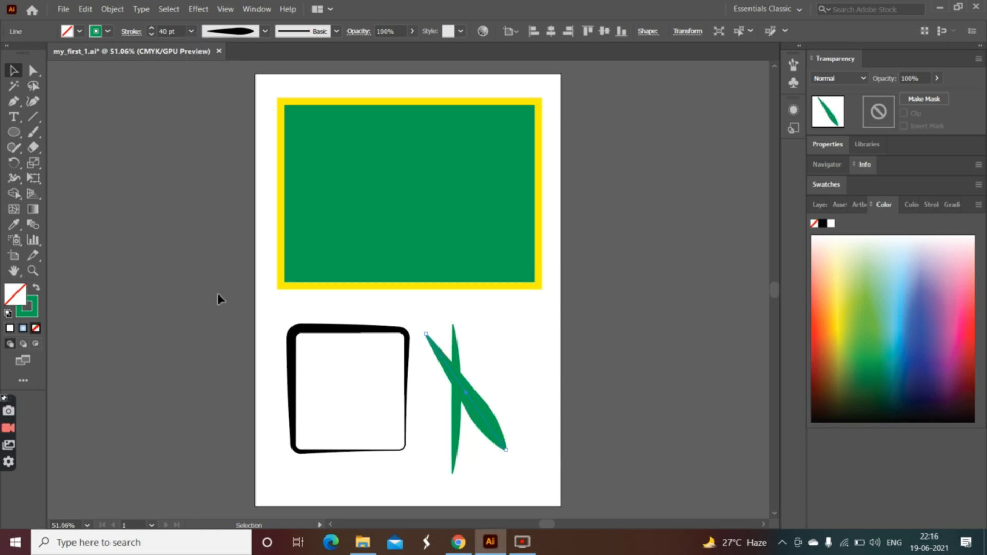
pyautogui.click(264, 31)
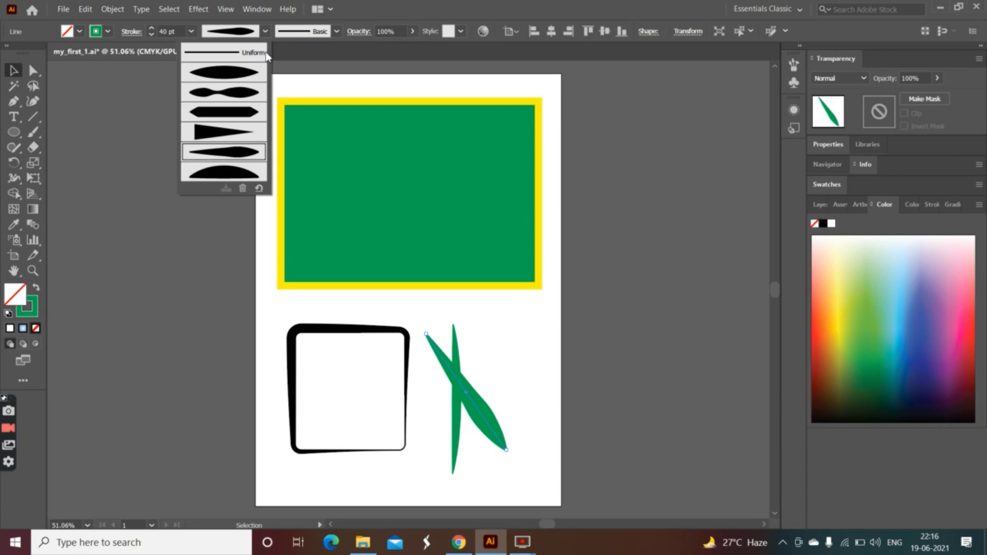
pyautogui.click(230, 119)
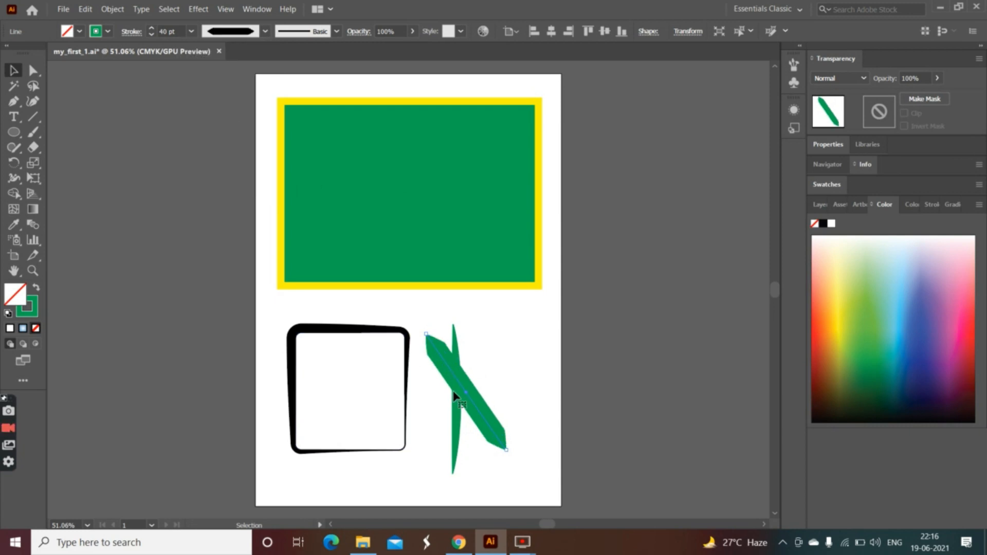
pyautogui.click(526, 413)
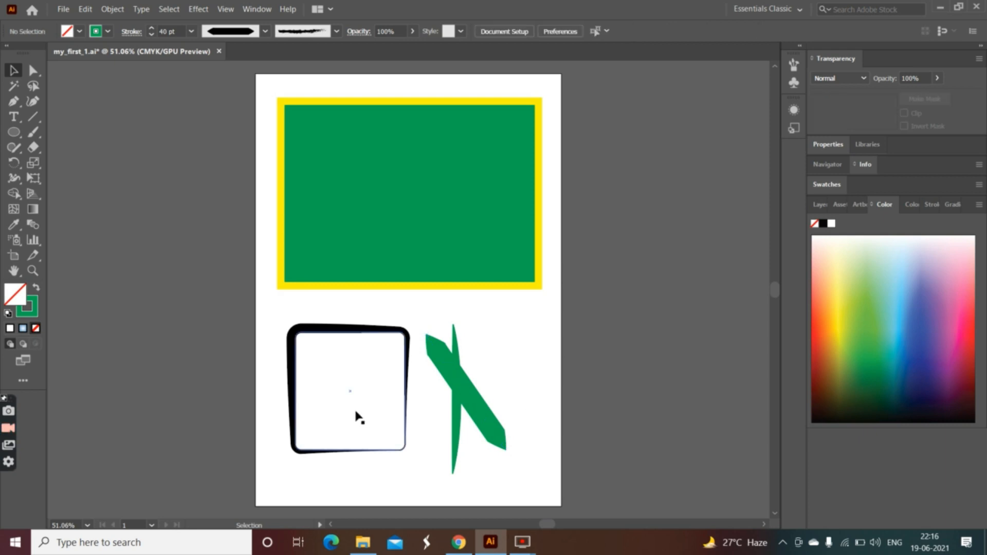
# Step: Try the brown swirl pattern and the Fading Sky gradient as fills for the rounded square with the black border
pyautogui.click(381, 396)
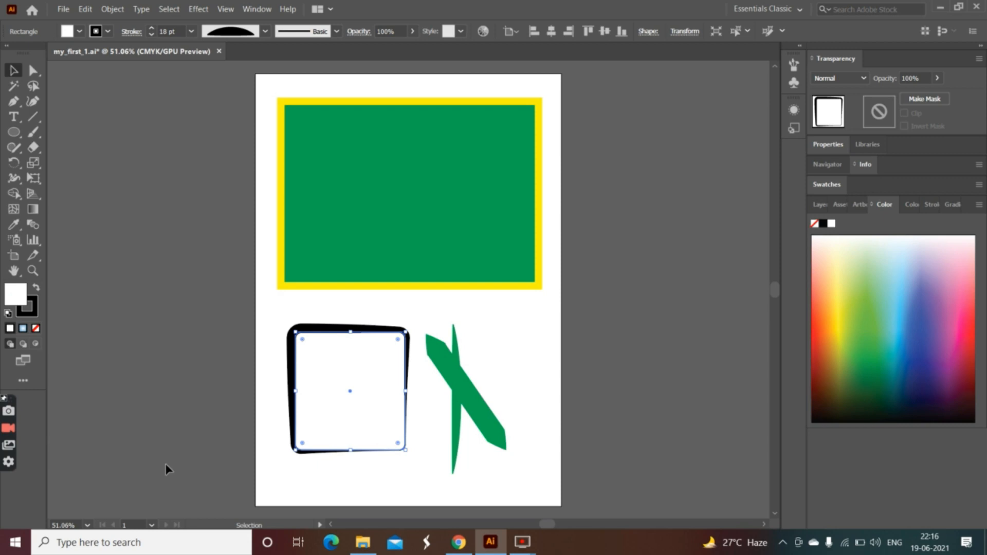
pyautogui.click(68, 33)
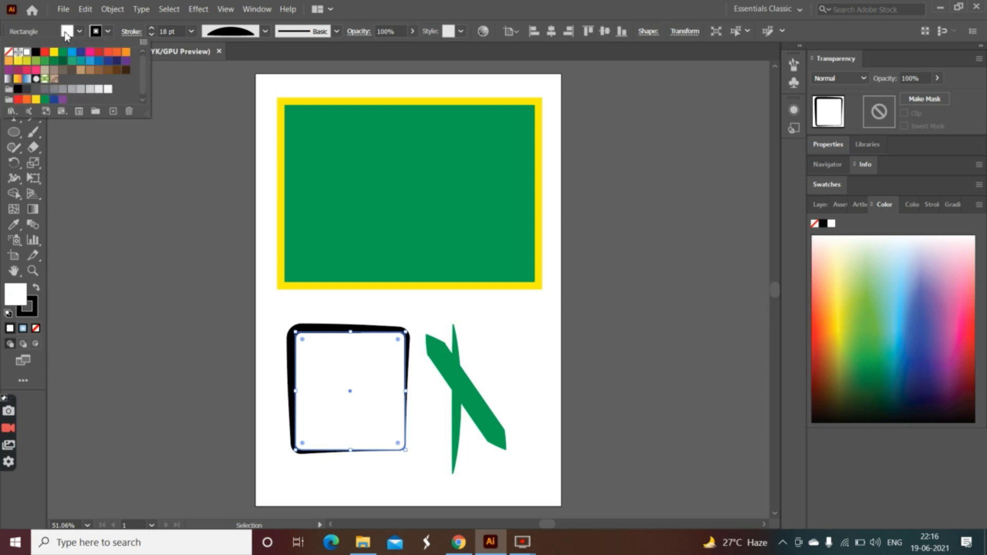
pyautogui.click(54, 80)
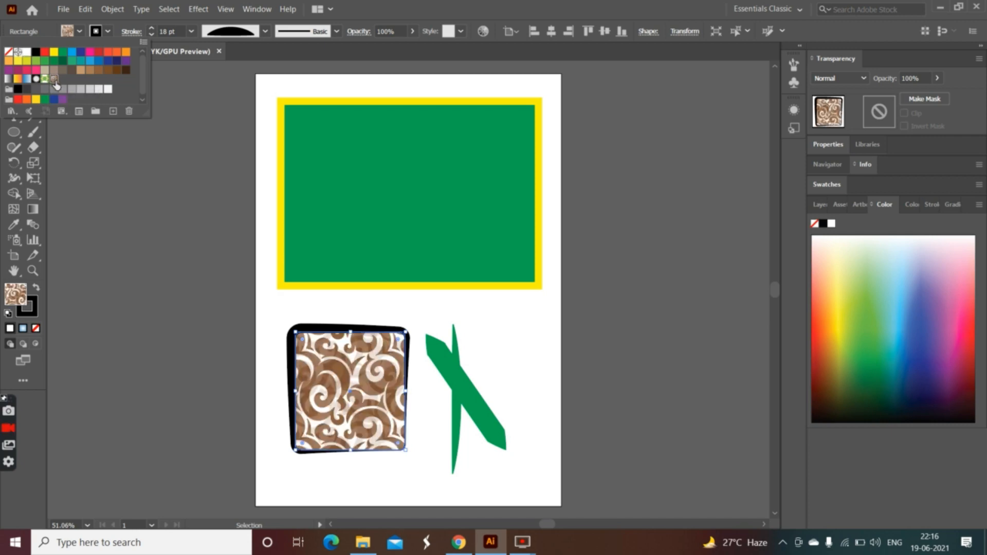
pyautogui.click(28, 80)
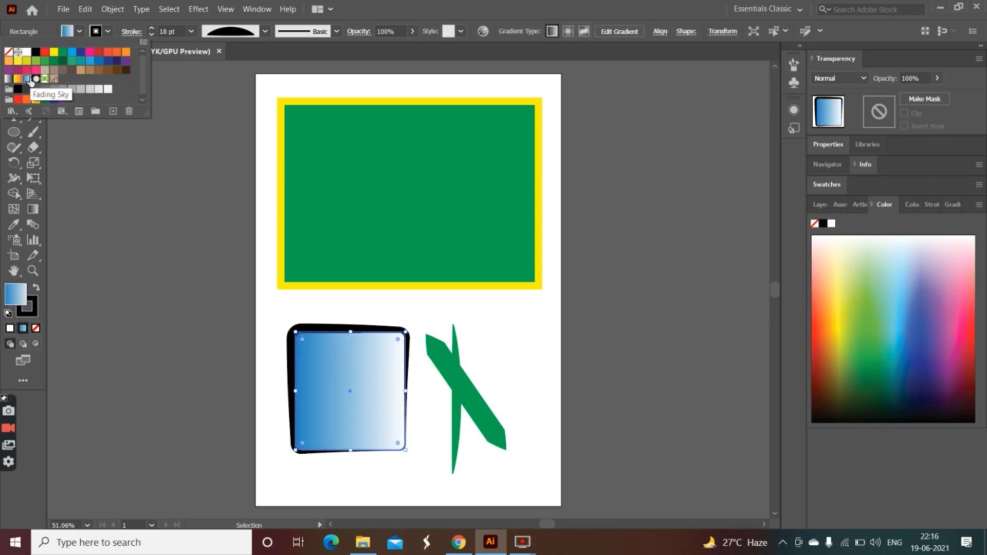
# Step: Set the rounded square's fill to a custom red of R 193, G 68, B 68
pyautogui.click(17, 298)
pyautogui.doubleClick(17, 298)
pyautogui.click(285, 345)
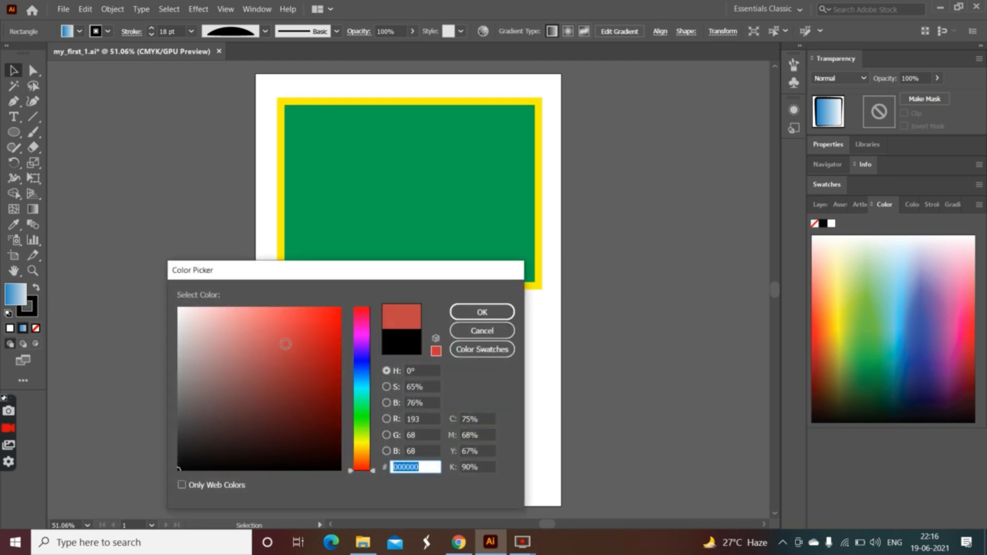
pyautogui.click(488, 312)
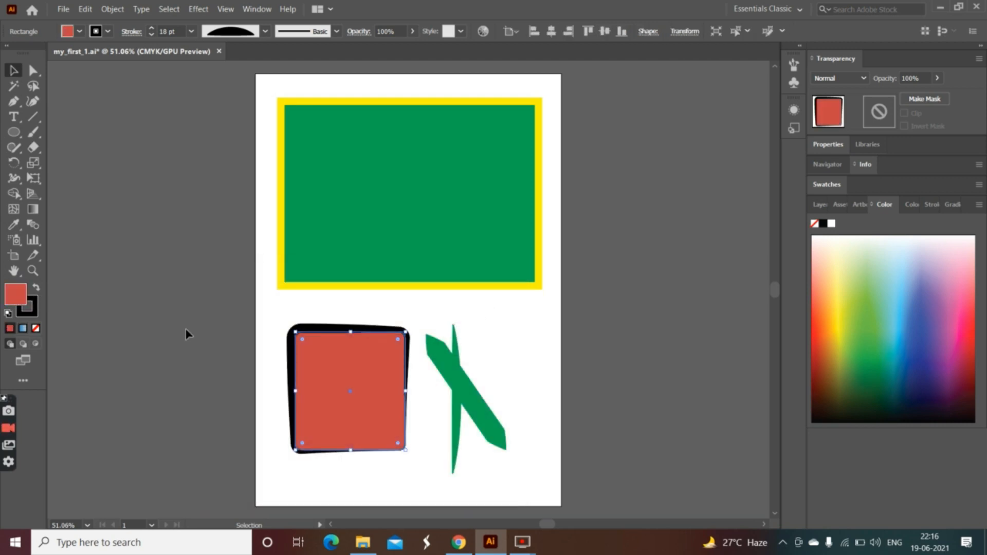
# Step: Isolate the red square, apply the brown swirl pattern to its stroke, and return to the layer level
pyautogui.doubleClick(307, 332)
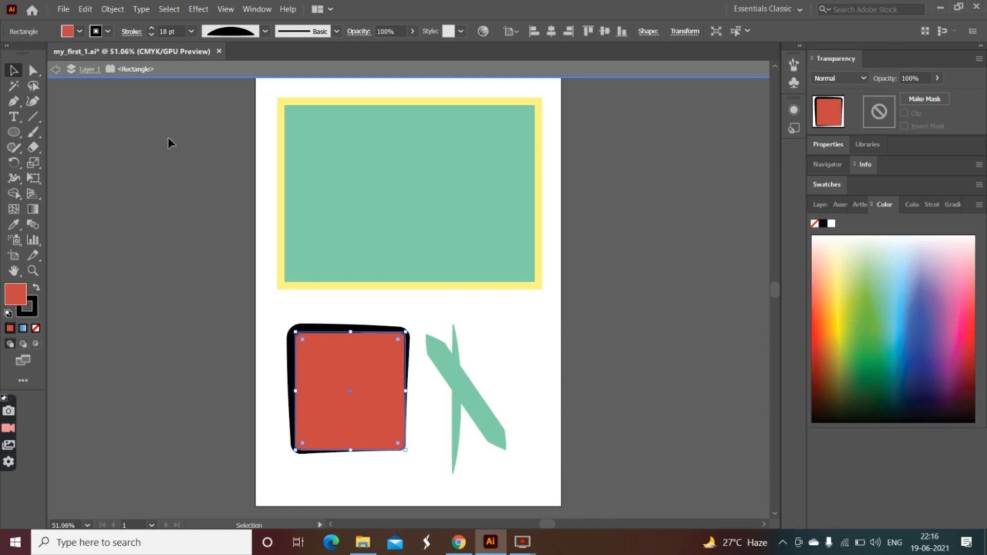
pyautogui.click(99, 32)
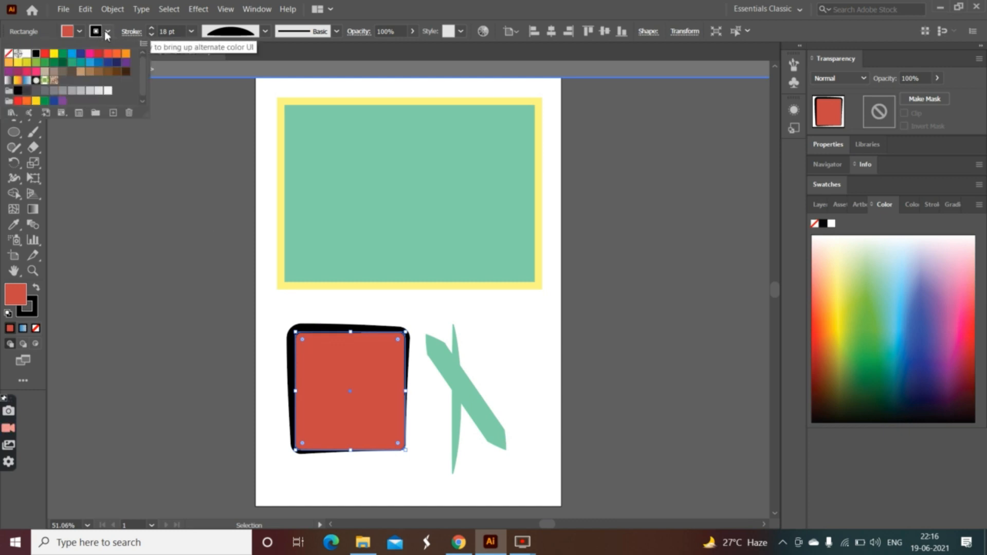
pyautogui.click(54, 82)
pyautogui.click(157, 243)
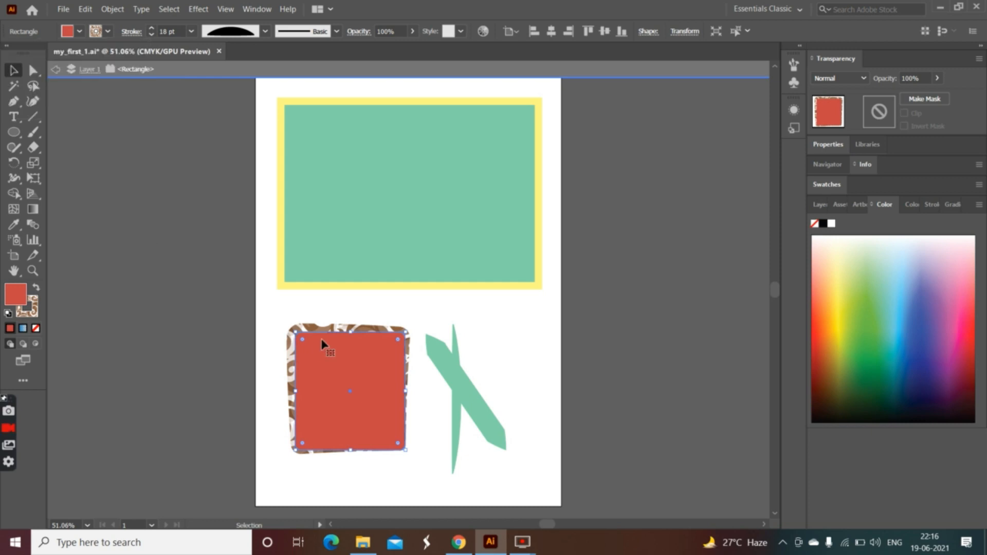
pyautogui.click(389, 321)
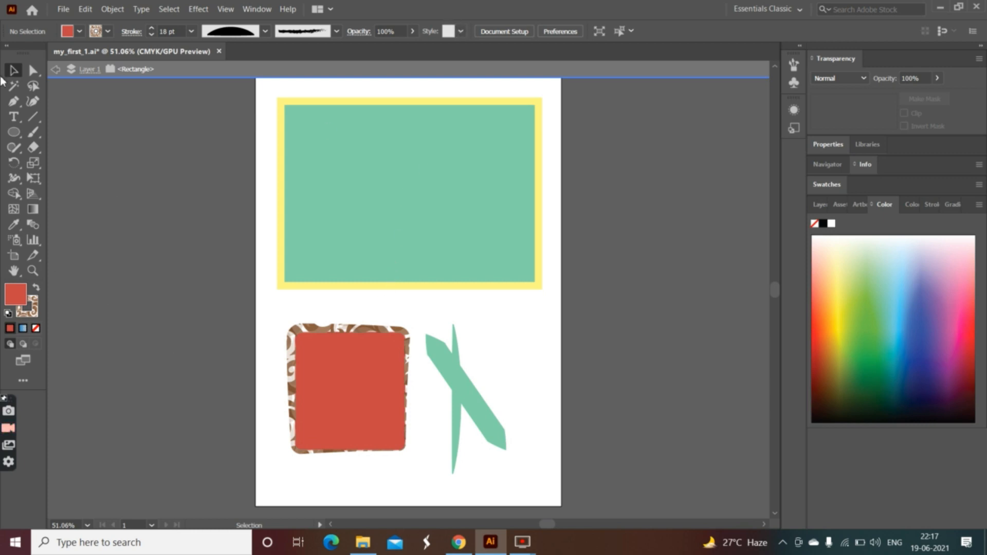
pyautogui.click(55, 70)
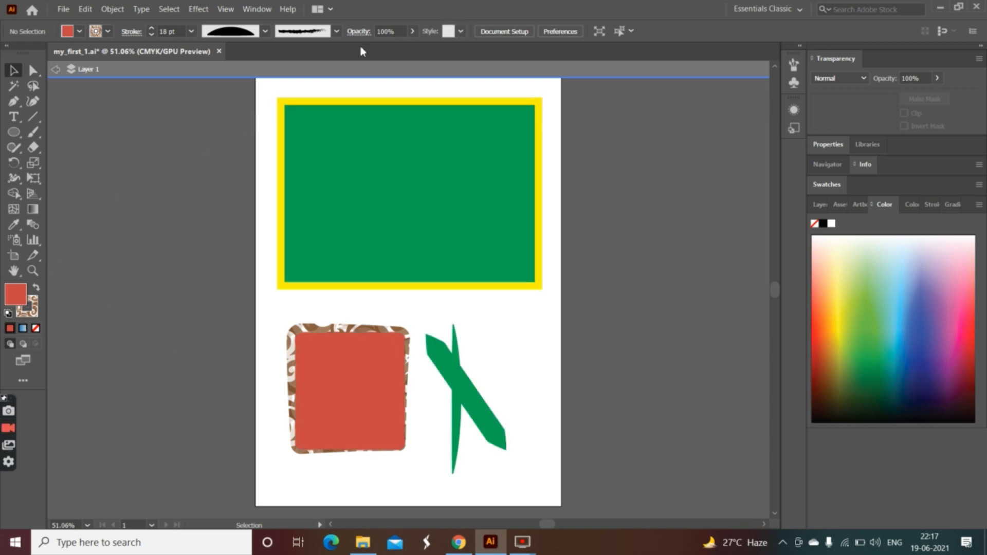
# Step: Try choosing the blue swirl graphic style with no object selected
pyautogui.click(460, 32)
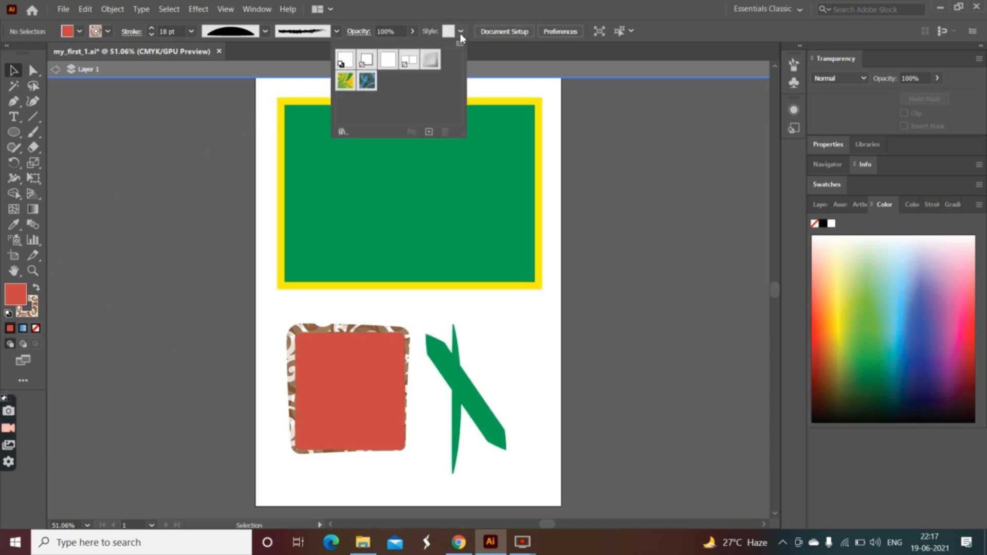
pyautogui.click(335, 288)
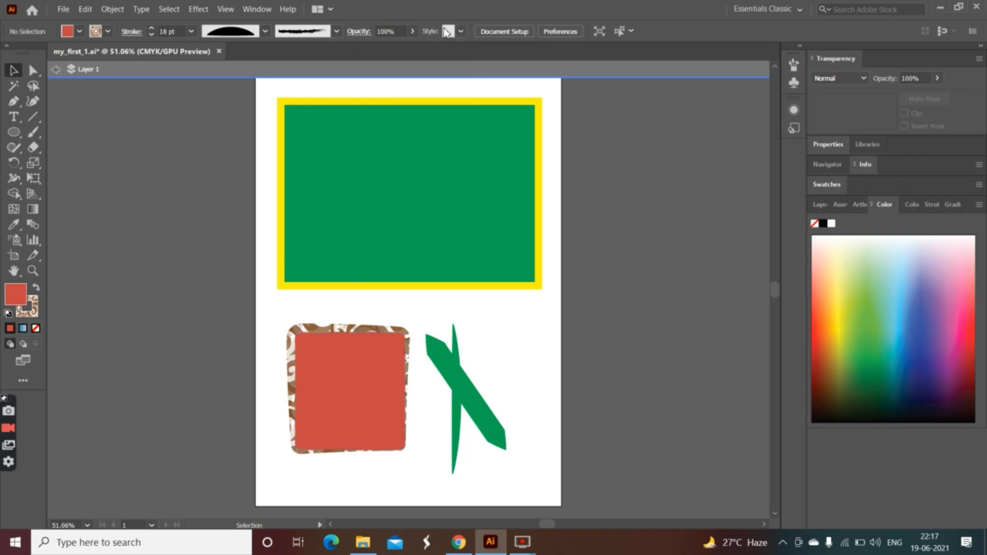
pyautogui.click(460, 32)
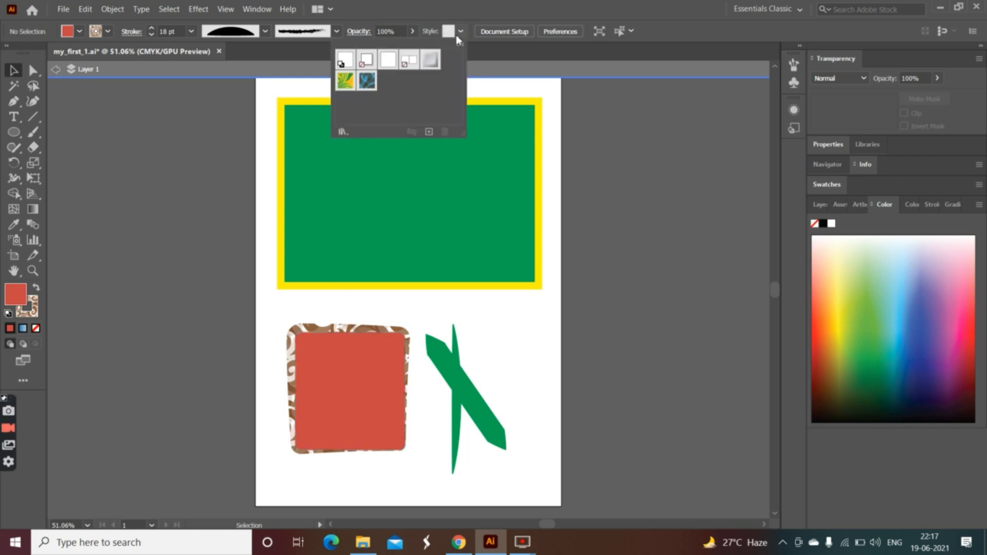
pyautogui.click(365, 83)
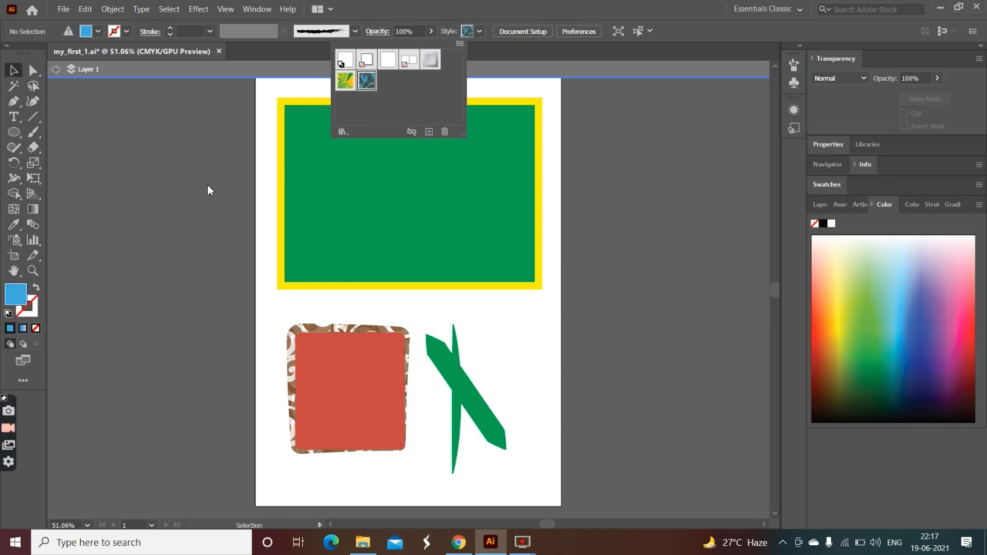
pyautogui.click(53, 77)
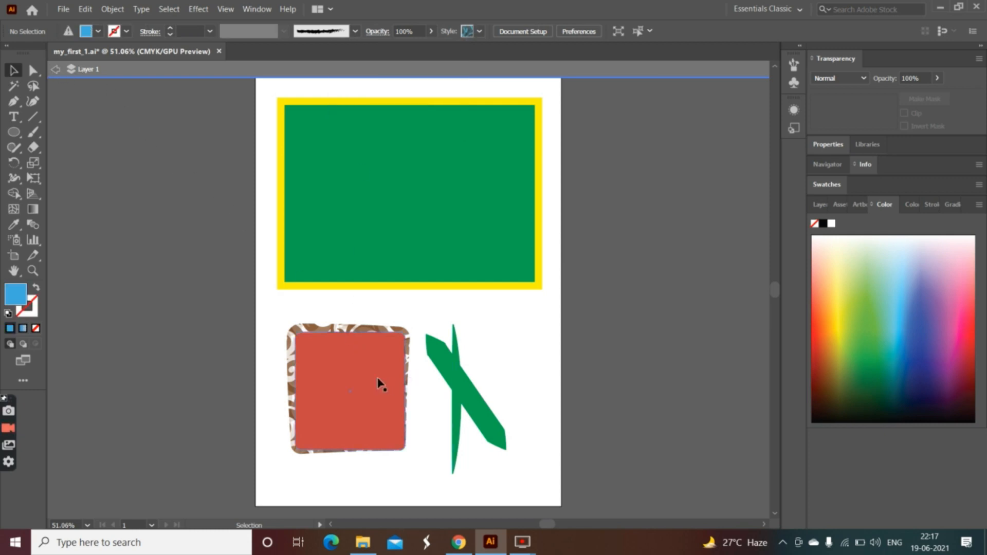
# Step: Isolate the red square and apply the blue swirl graphic style to it
pyautogui.click(353, 385)
pyautogui.doubleClick(353, 385)
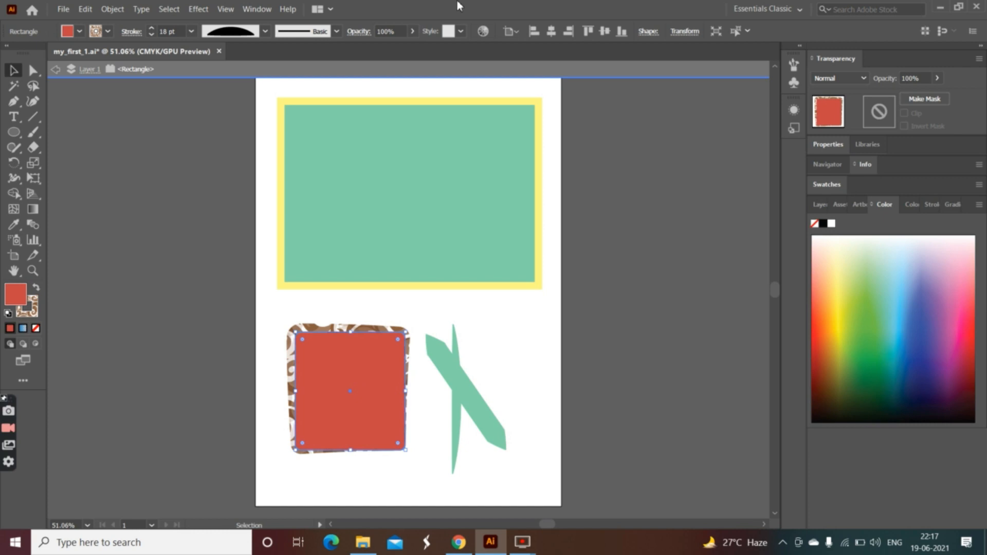
pyautogui.click(461, 31)
pyautogui.click(367, 81)
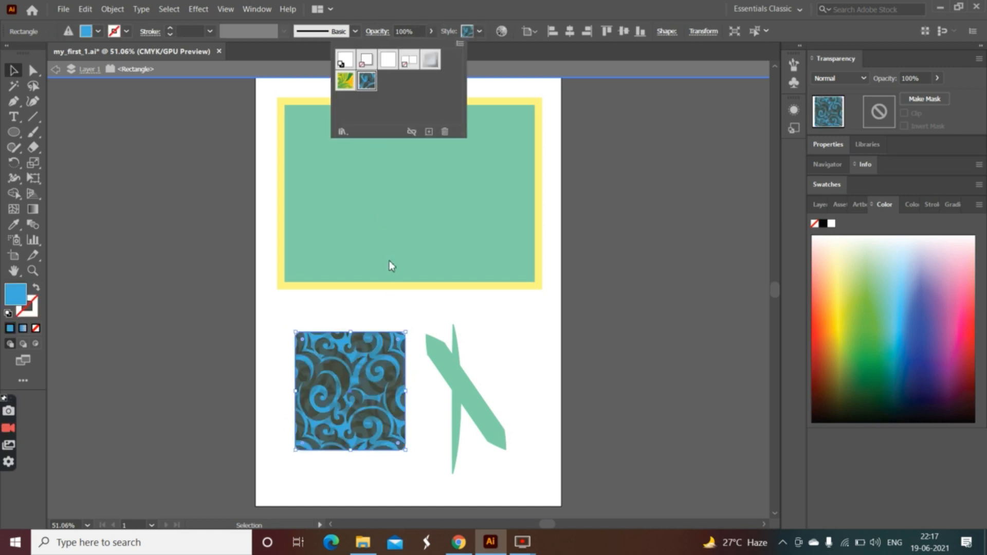
# Step: Apply the silver gradient graphic style to the square and set its fill colour to CMYK Green
pyautogui.click(468, 31)
pyautogui.click(449, 61)
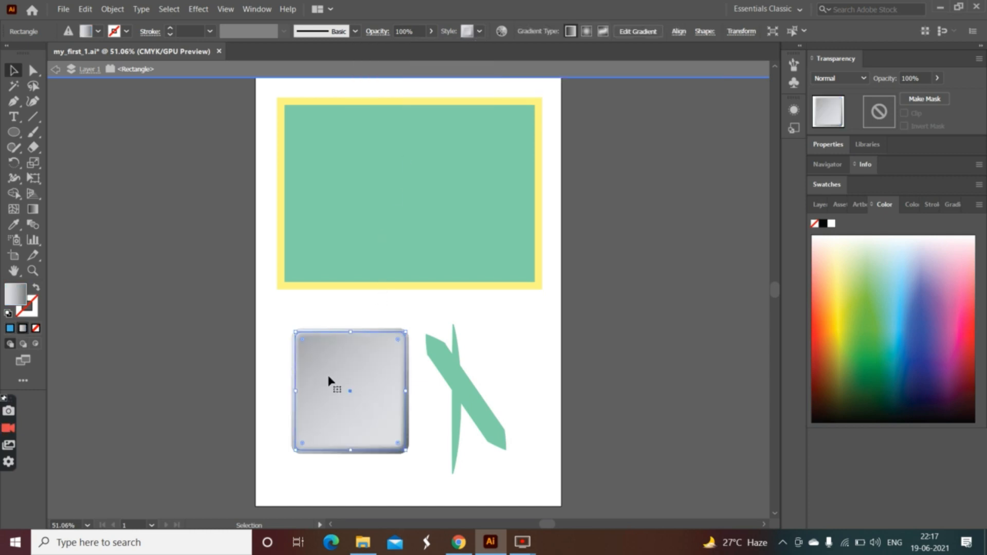
pyautogui.click(98, 31)
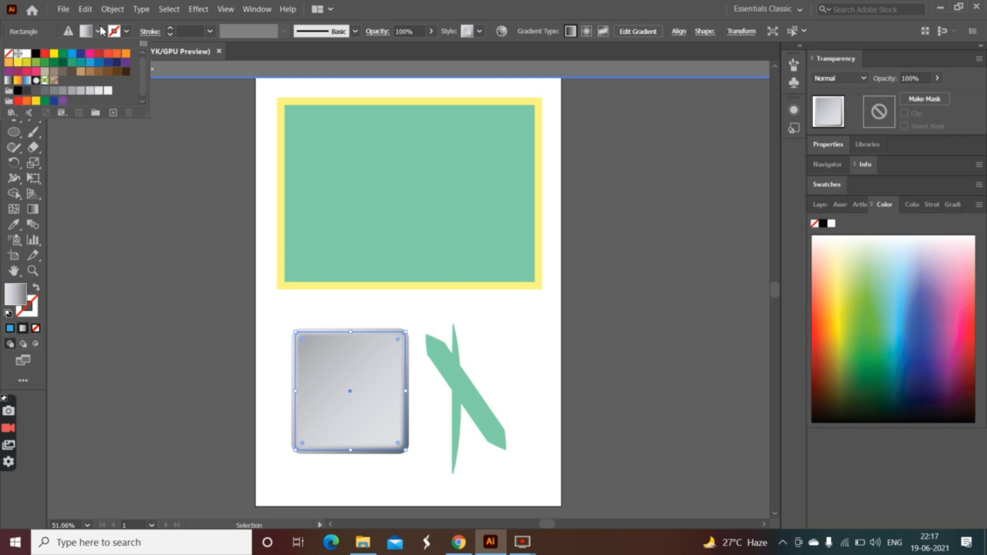
pyautogui.click(62, 54)
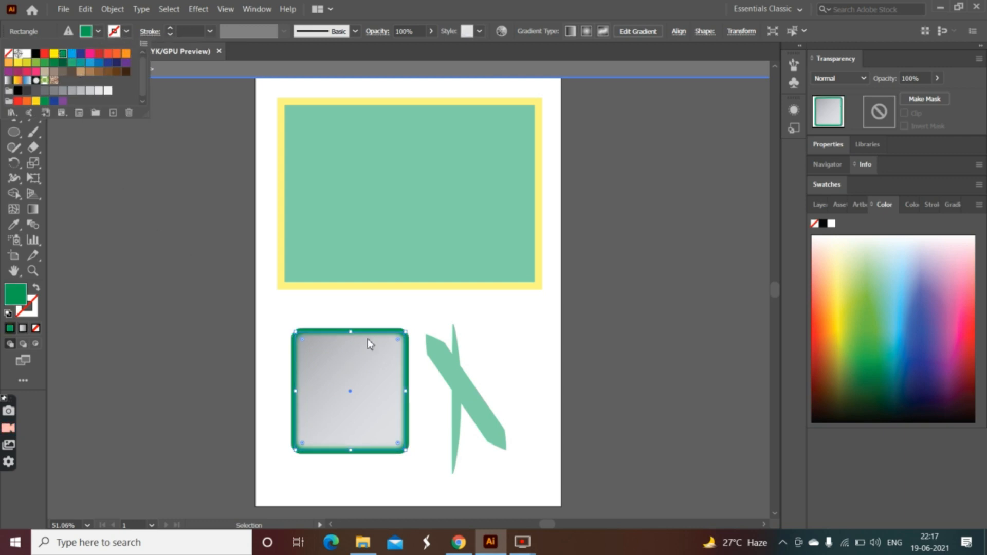
# Step: Round only the square's upper-right corner to a radius of about 15.3 mm and leave the shape's isolation
pyautogui.click(389, 354)
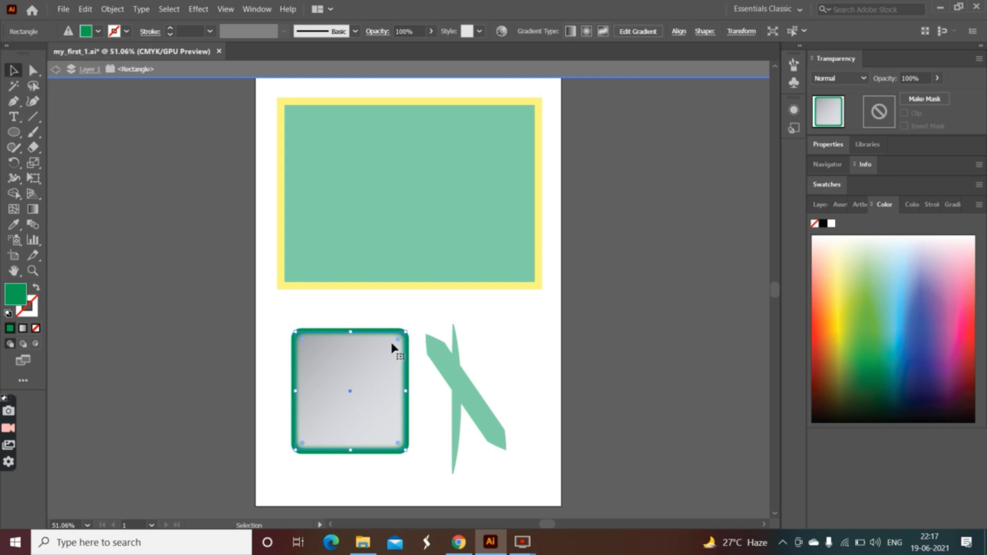
pyautogui.click(397, 342)
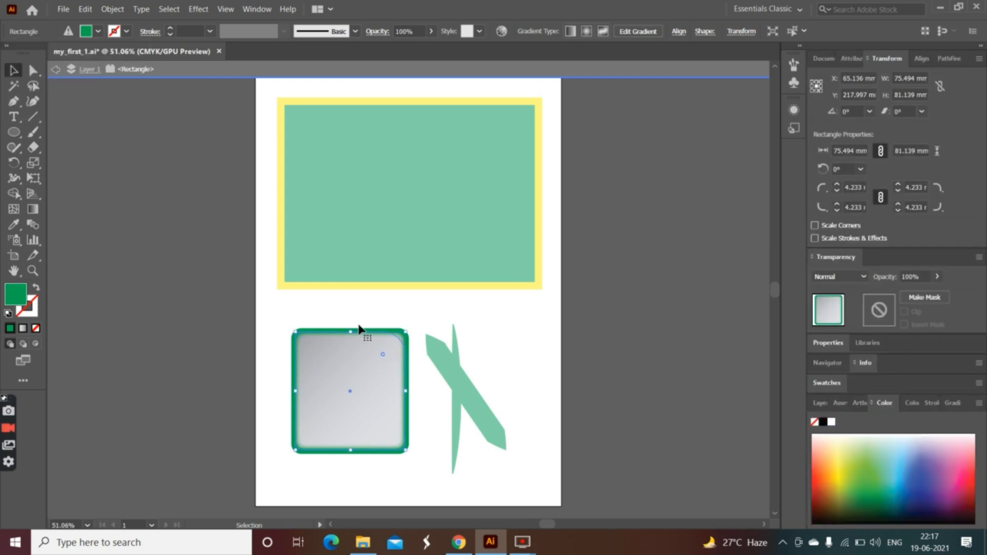
pyautogui.click(55, 69)
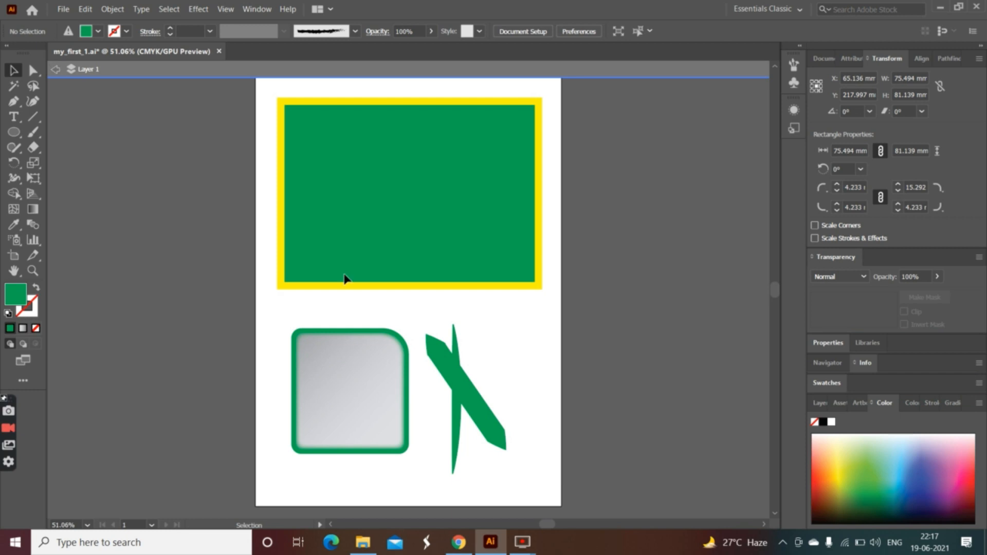
# Step: Widen the silver shape to about 77.6 mm and adjust its corner radii to about 19 mm, with about 30 mm at the upper right
pyautogui.click(387, 369)
pyautogui.moveTo(384, 347); pyautogui.dragTo(336, 399)
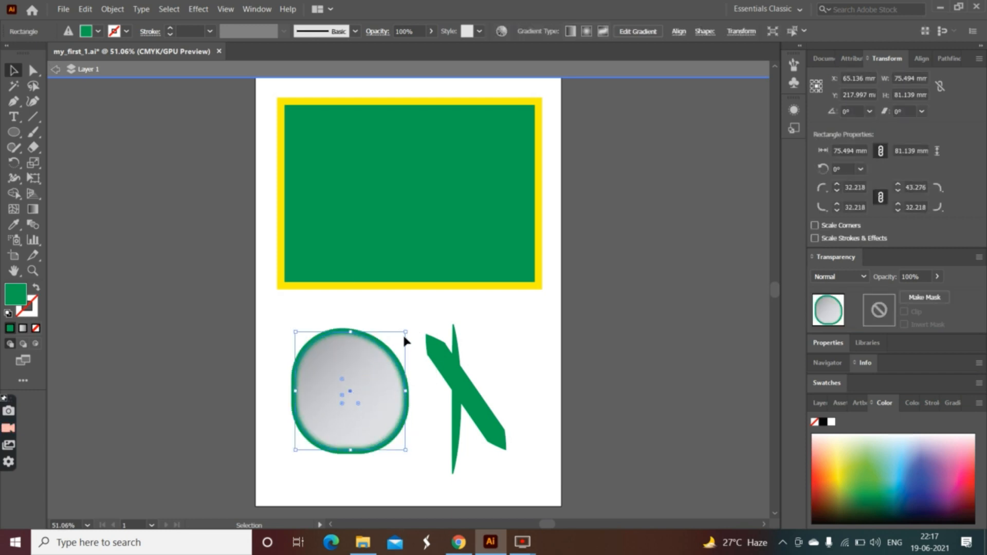
pyautogui.moveTo(407, 335); pyautogui.dragTo(409, 332)
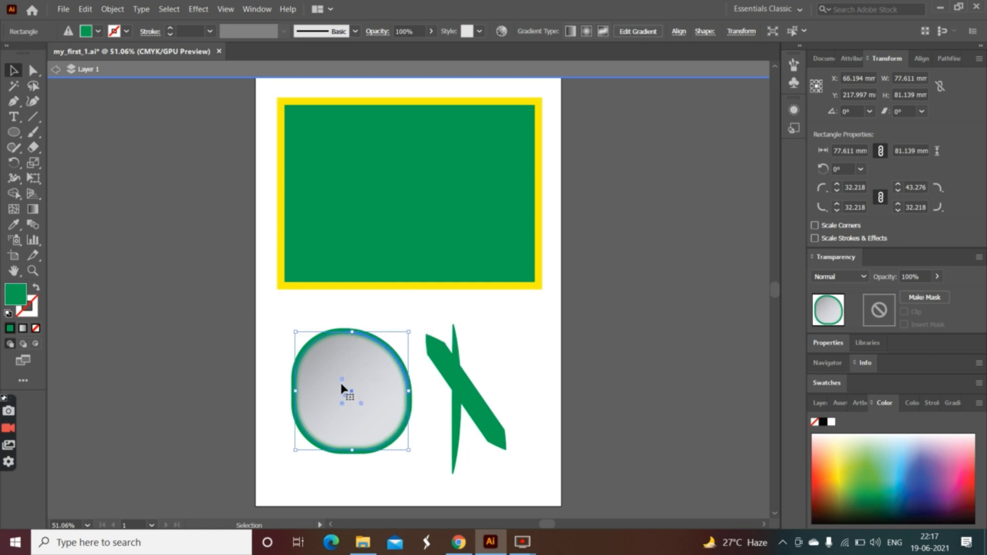
pyautogui.moveTo(346, 385); pyautogui.dragTo(369, 383)
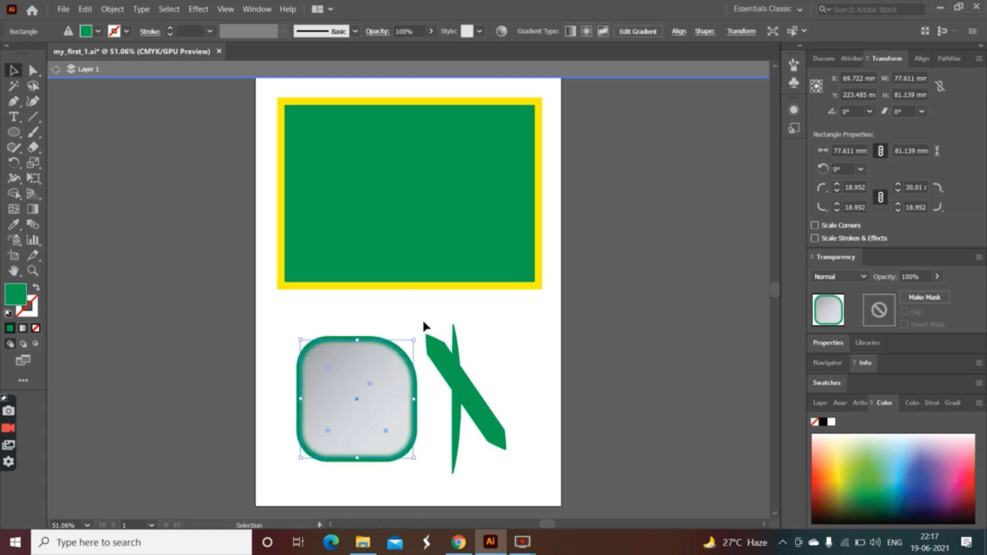